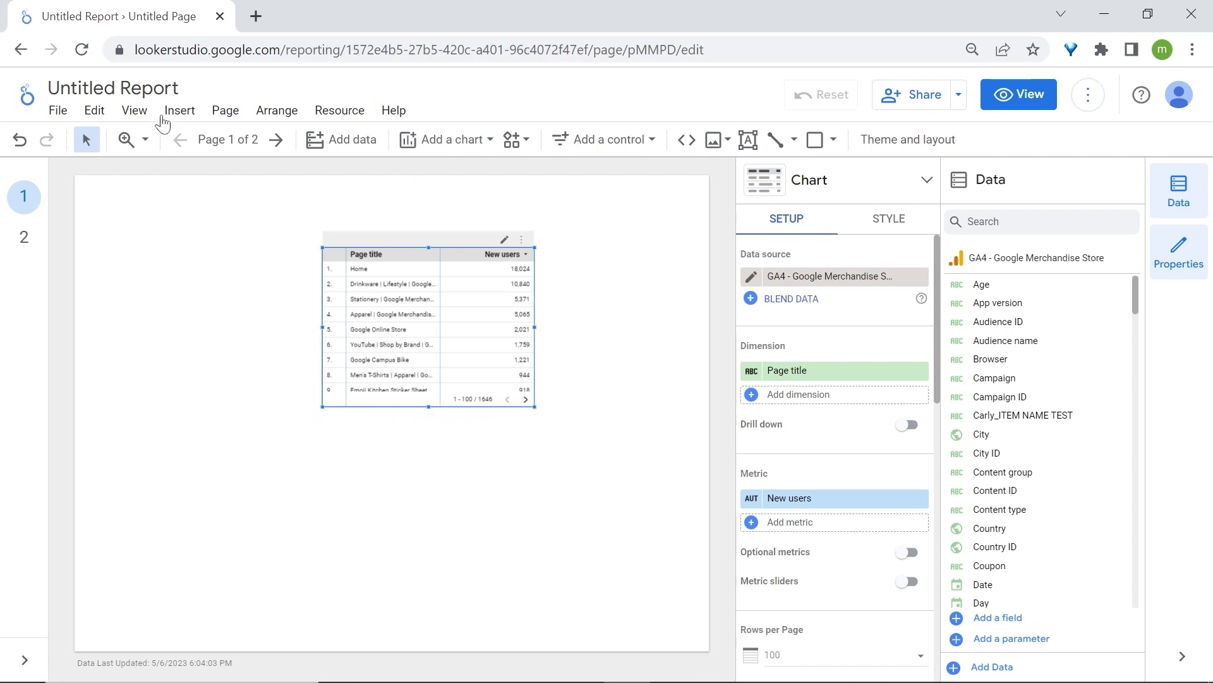
Step: Rename the report from Untitled Report to 'Looker Studio Rocks !'
triple_click(155, 88)
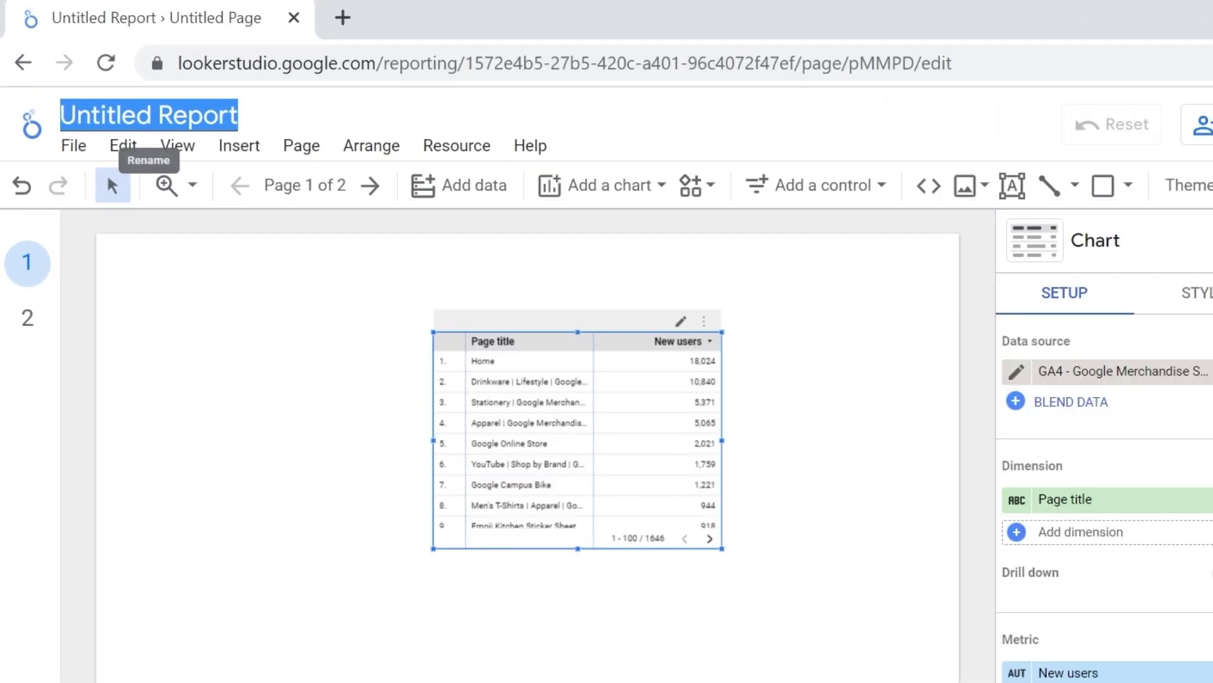
type("Looker Studio Rocks !")
key("Return")
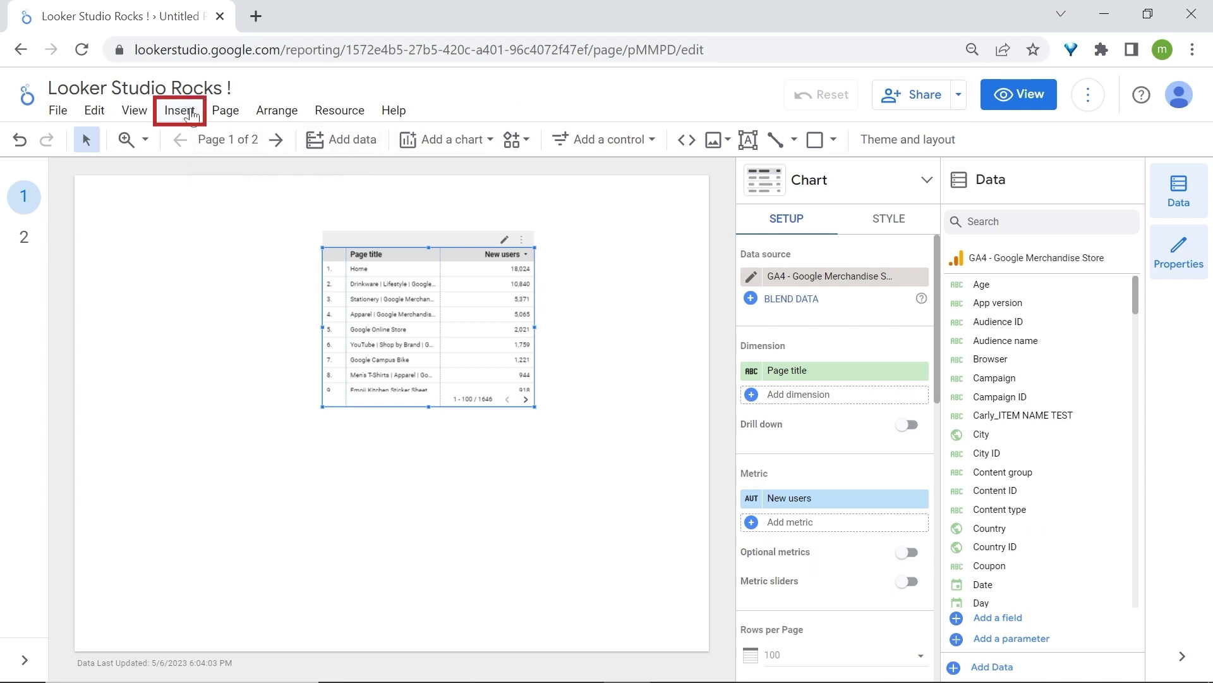
Step: Look through the Insert menu, then open Page > Current page settings for page 1
left_click(180, 112)
scroll(224, 268, "down", 1)
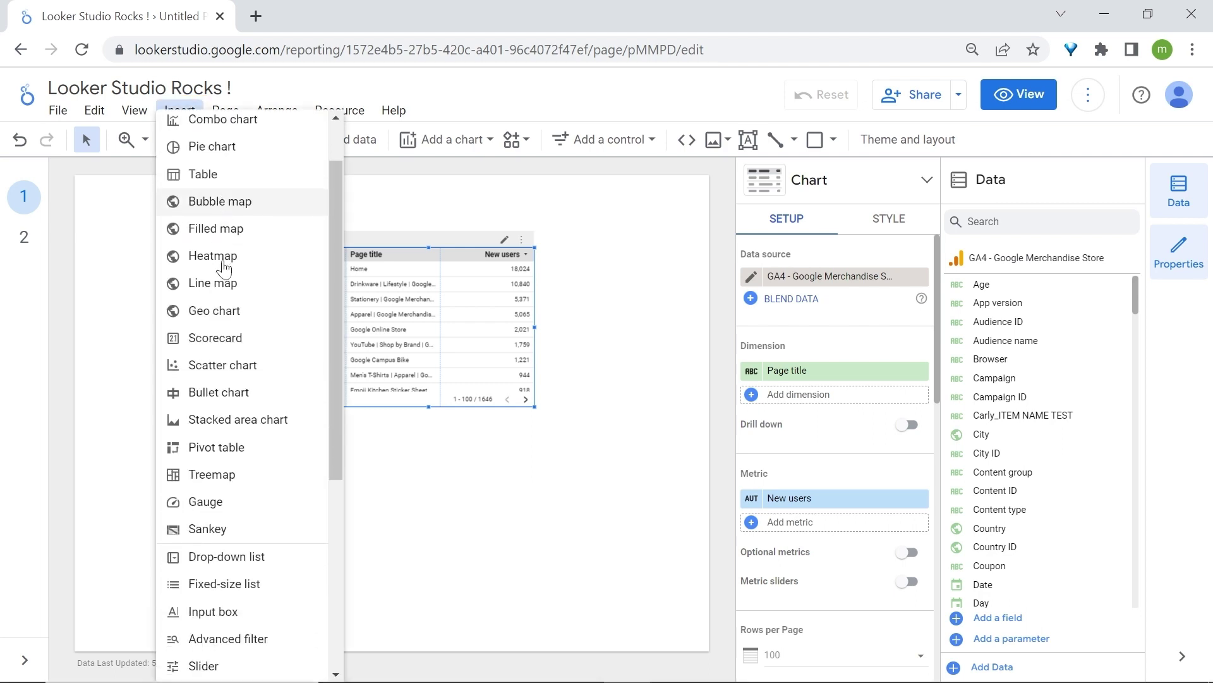
scroll(224, 268, "up", 1)
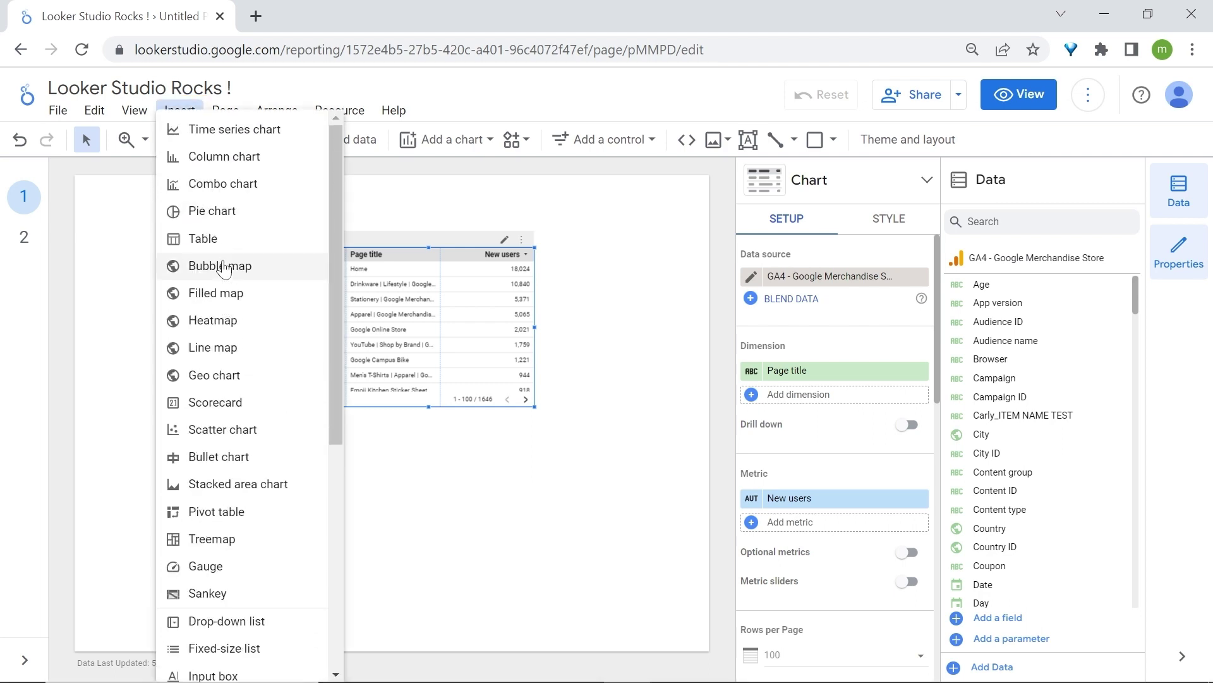
left_click(394, 188)
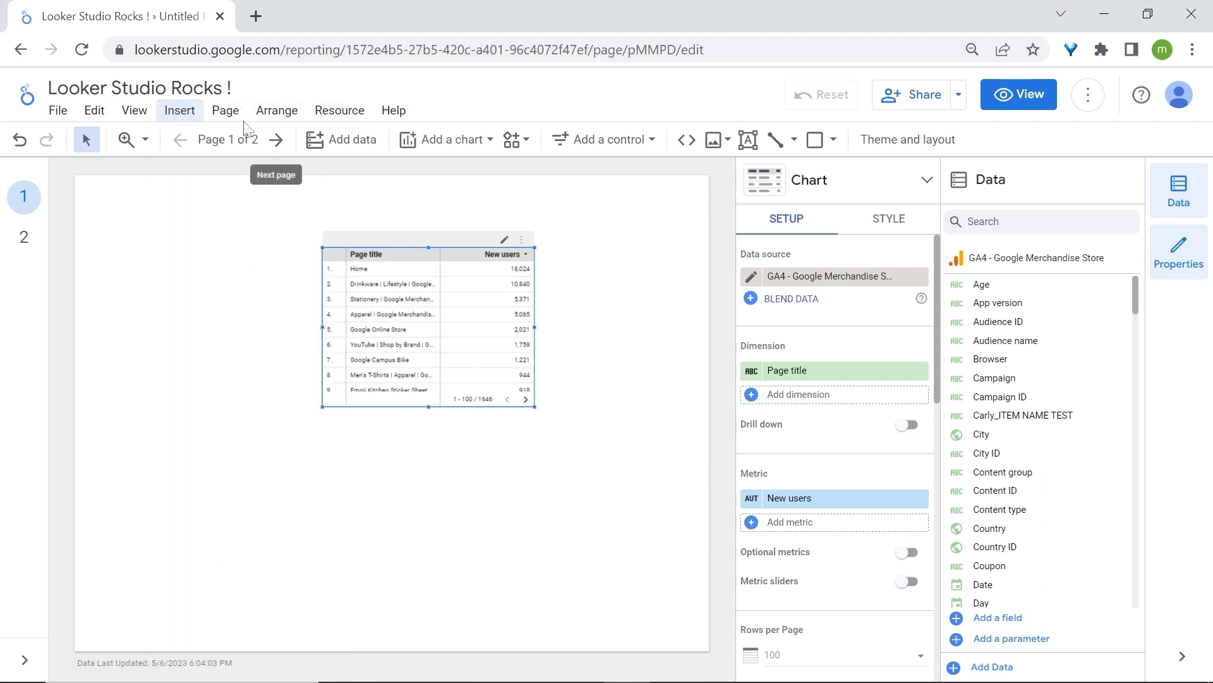
left_click(226, 112)
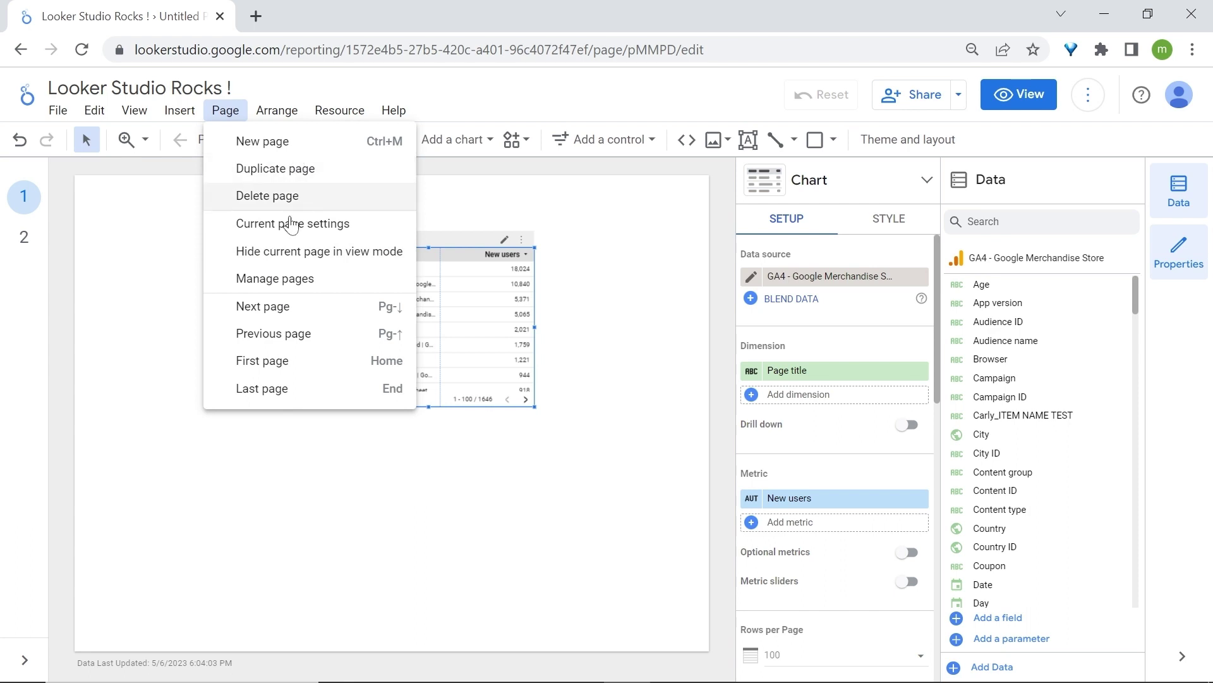
left_click(327, 225)
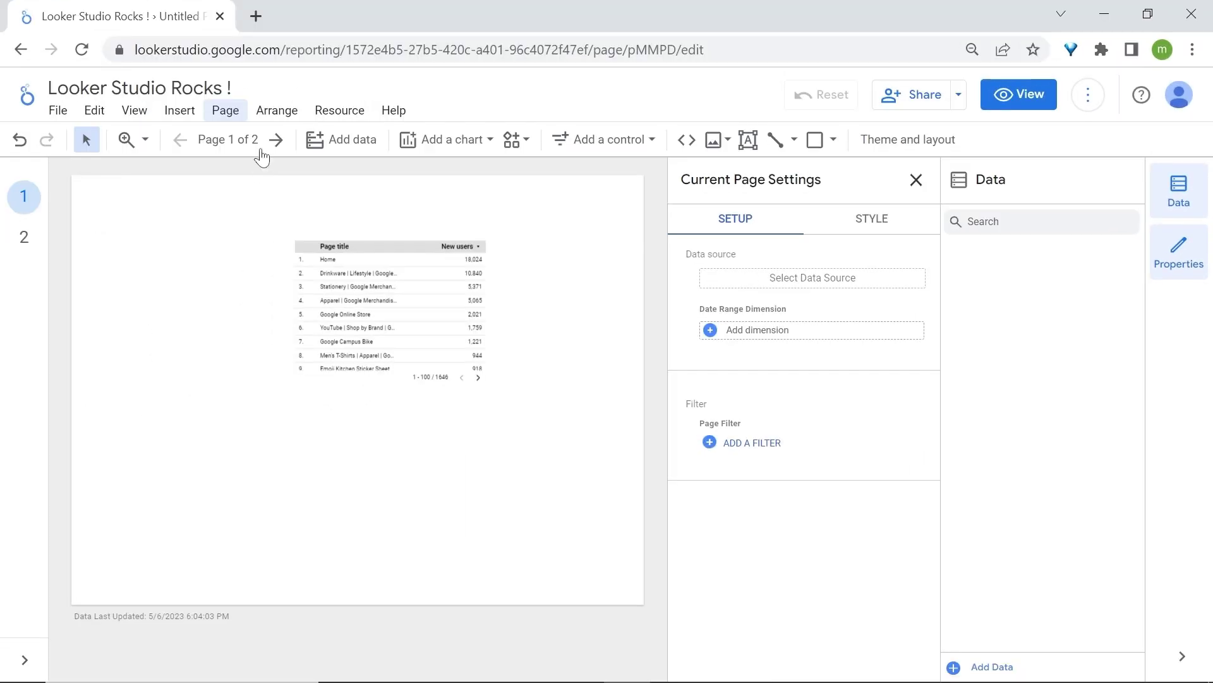
Step: Open Manage added data sources, peek at Add a data source, then return to the list
left_click(347, 120)
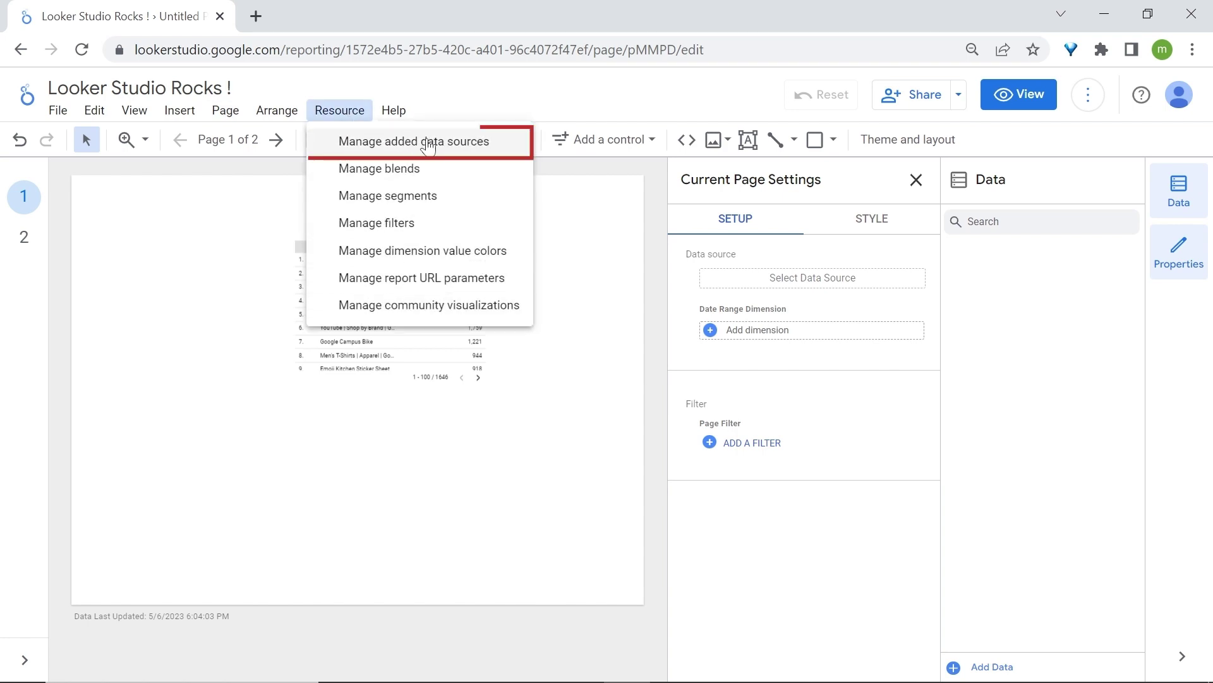
left_click(481, 149)
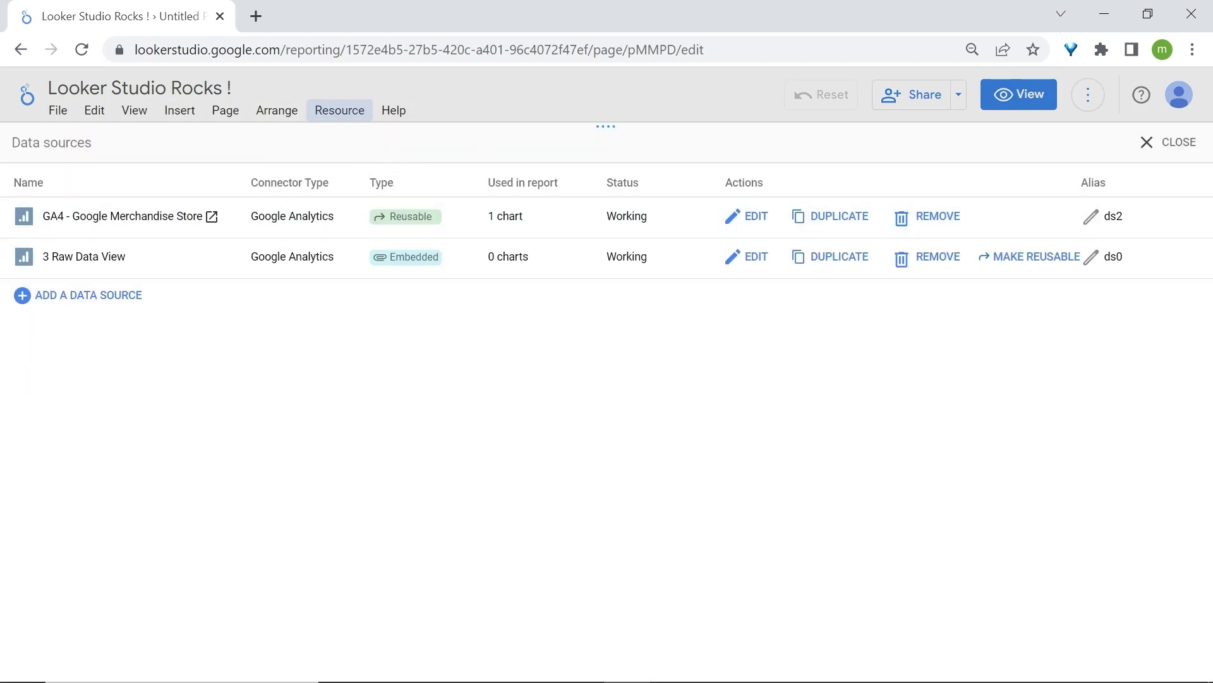
left_click(120, 298)
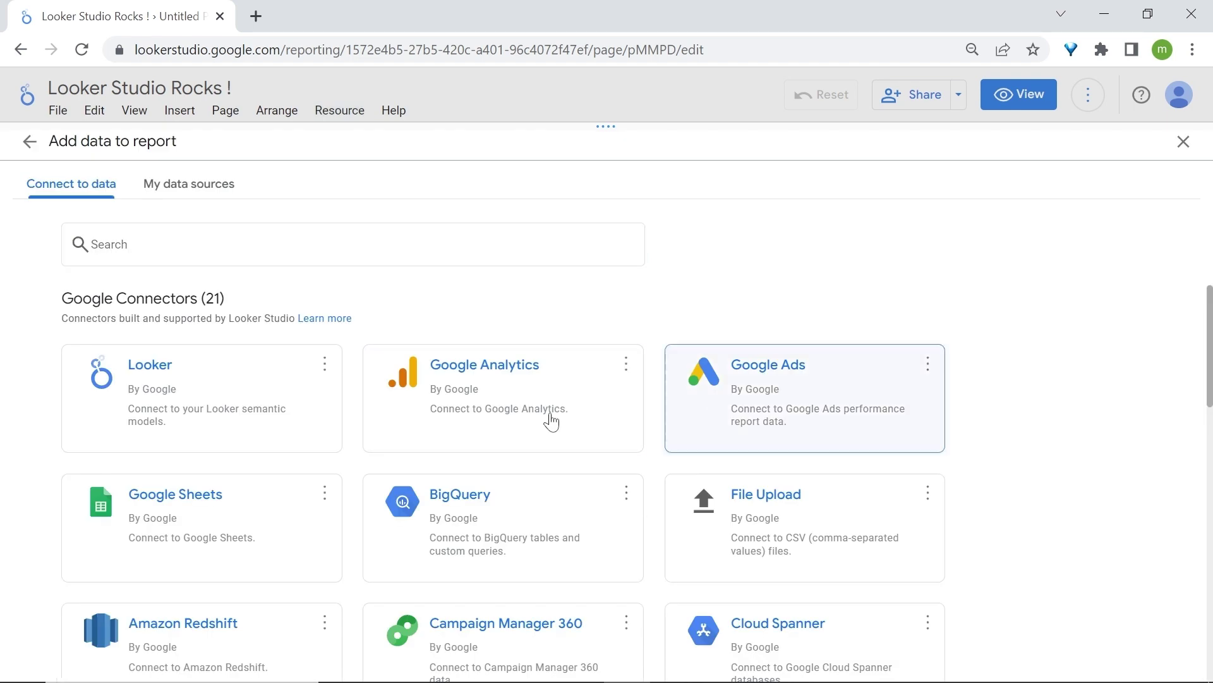
left_click(1183, 141)
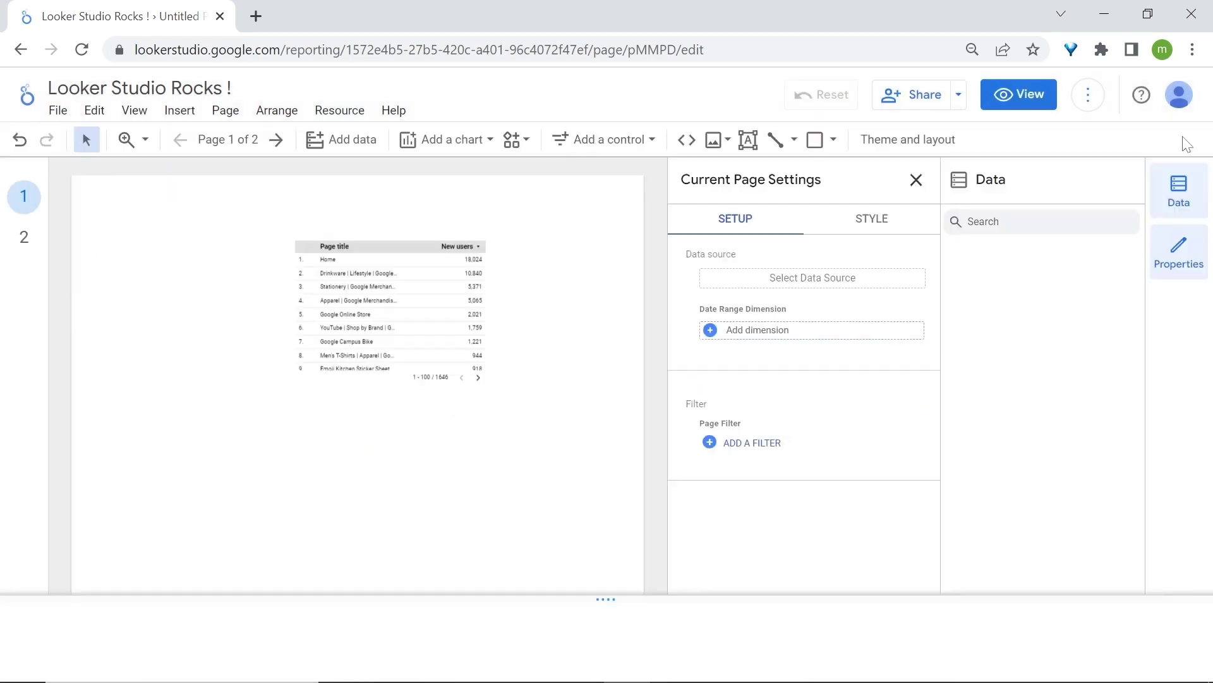
left_click(351, 117)
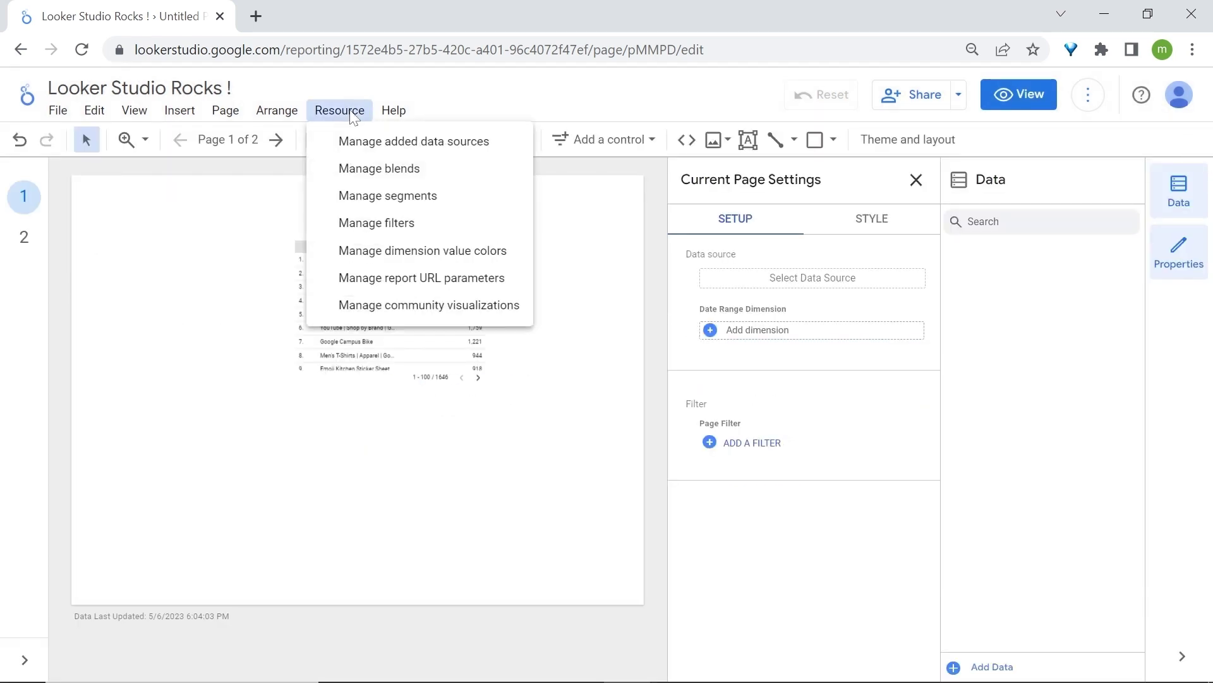
left_click(479, 155)
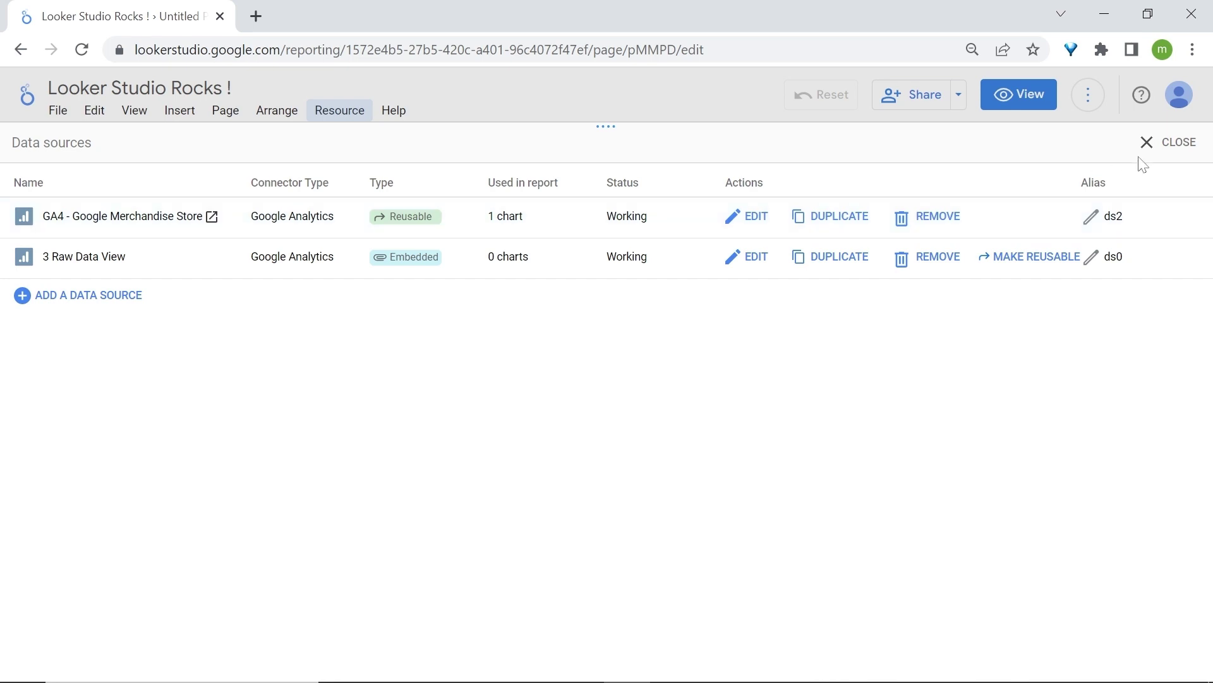
Step: Close the data sources list, view the pages list, and reposition the New users table
left_click(1179, 146)
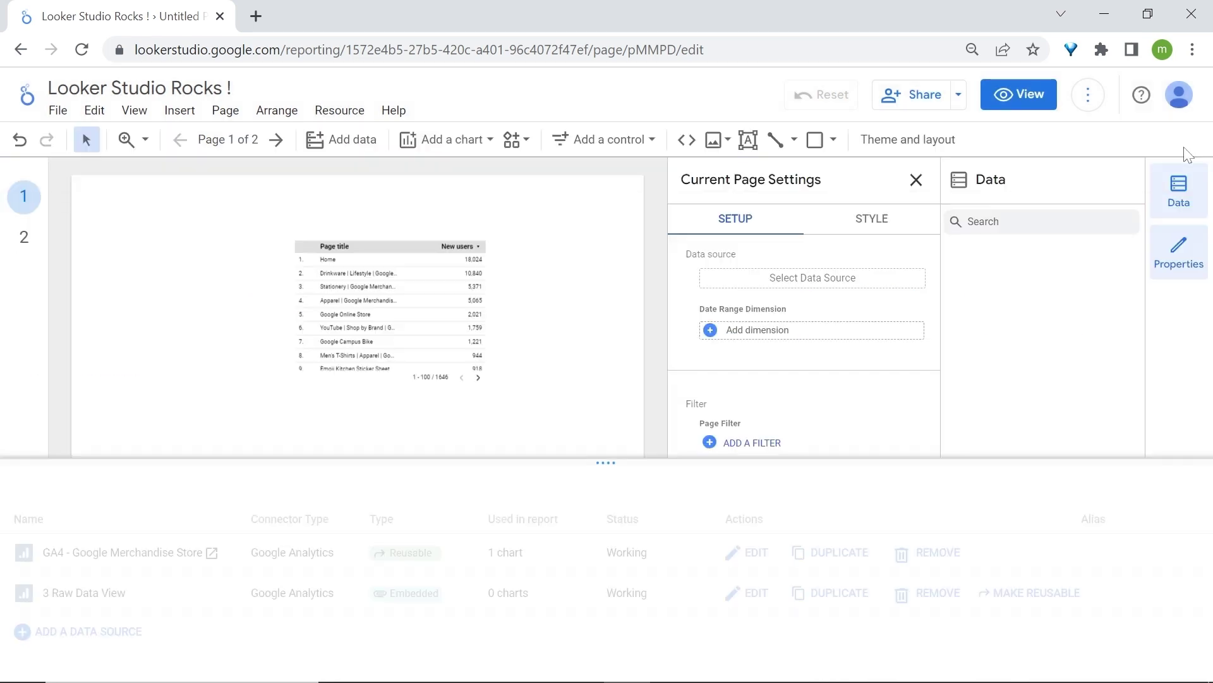
left_click(422, 297)
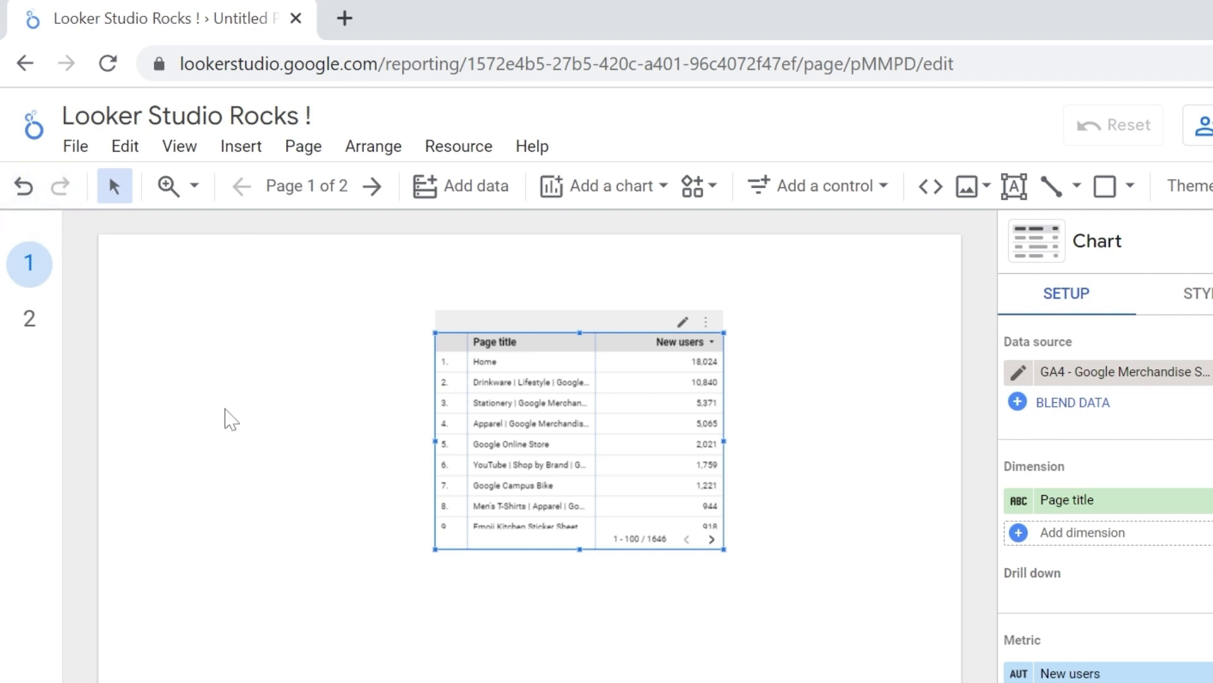
left_click(196, 383)
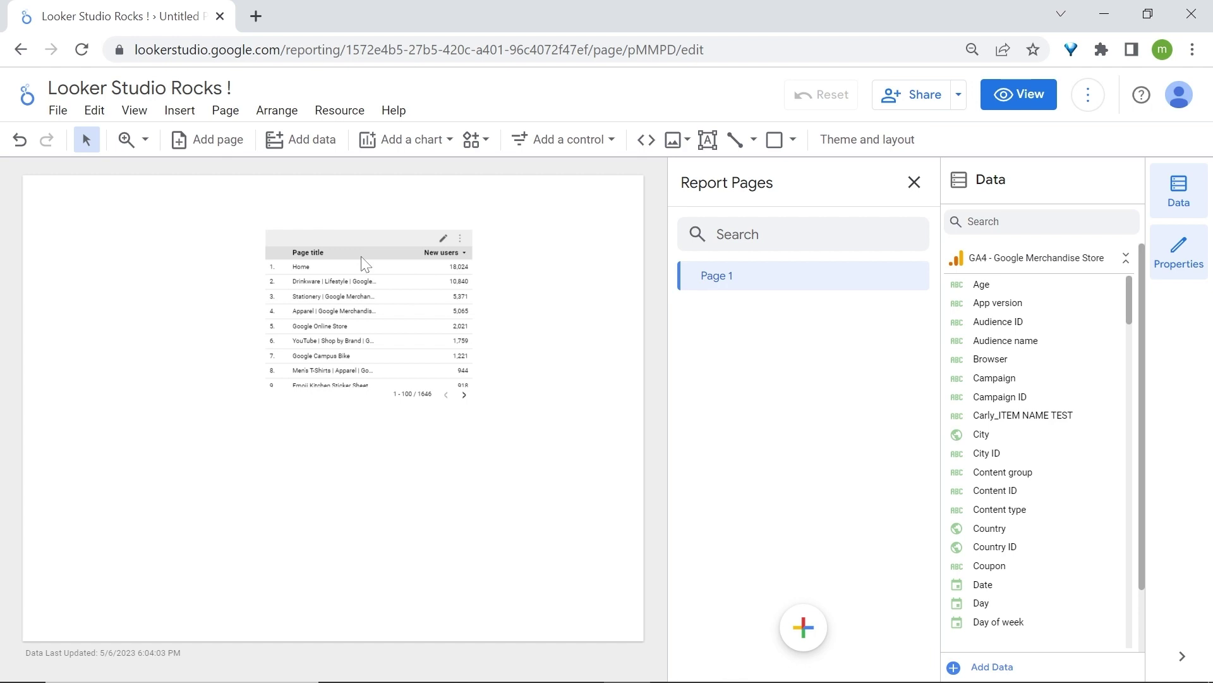
left_click(489, 344)
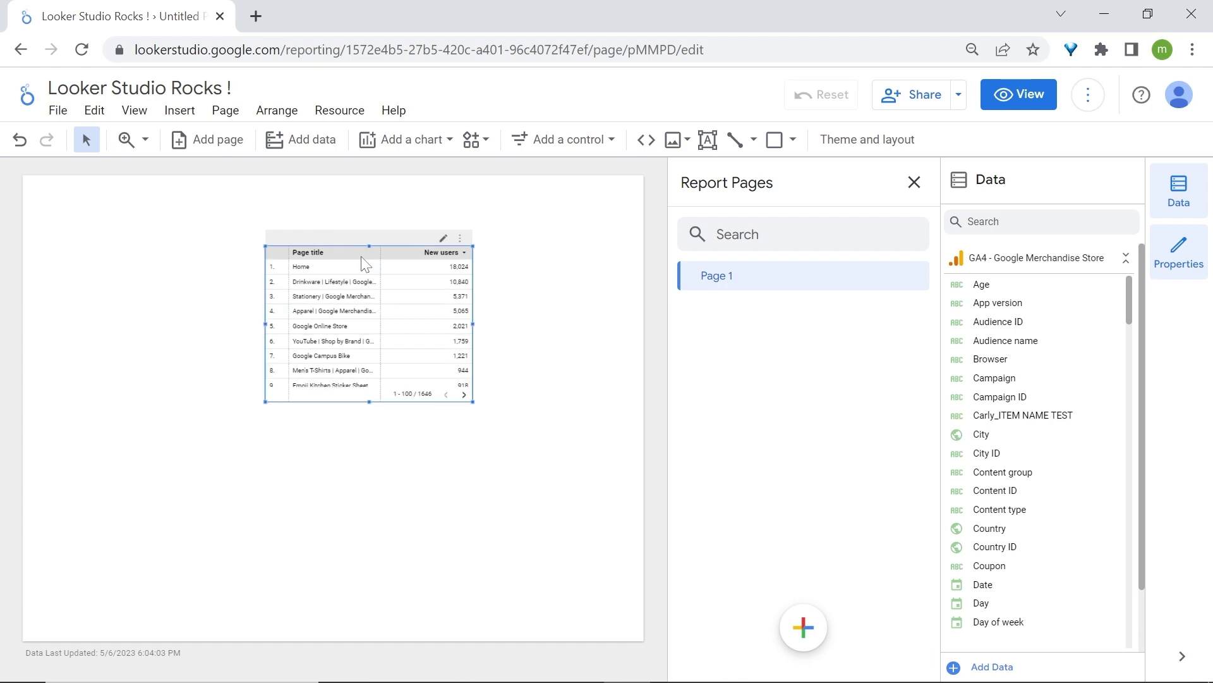
left_click_drag(361, 256, 375, 311)
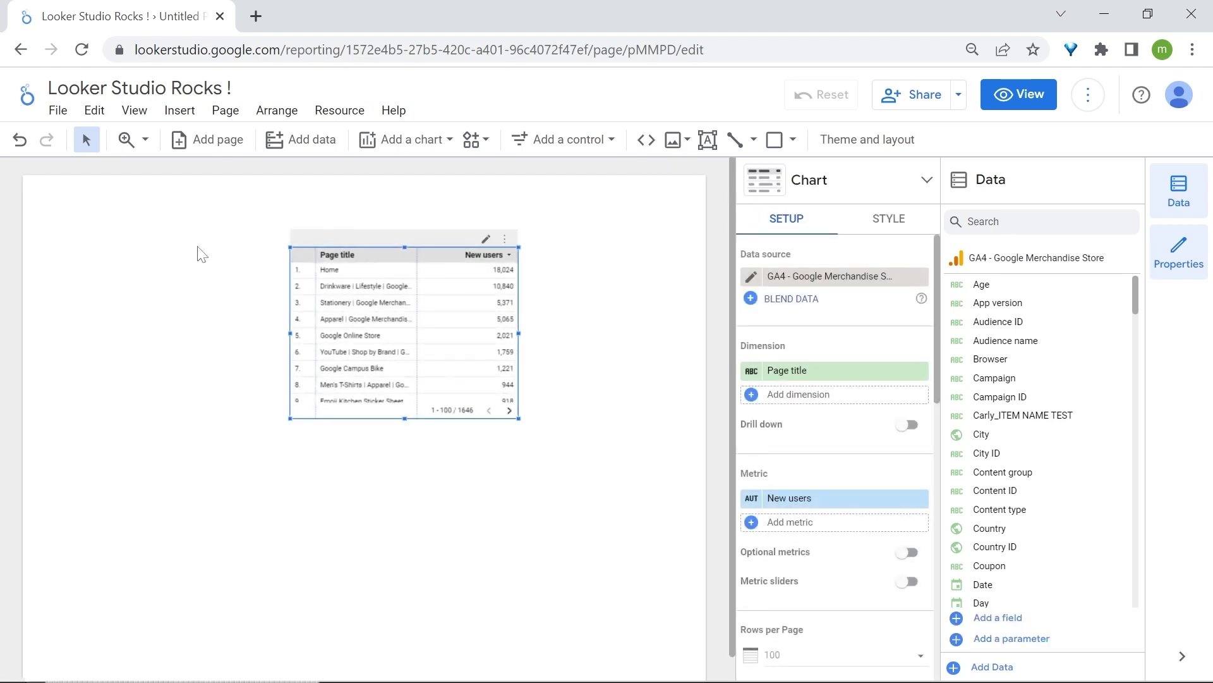
Step: Zoom in on the table chart, then reset the canvas zoom to Default (66%)
left_click(127, 139)
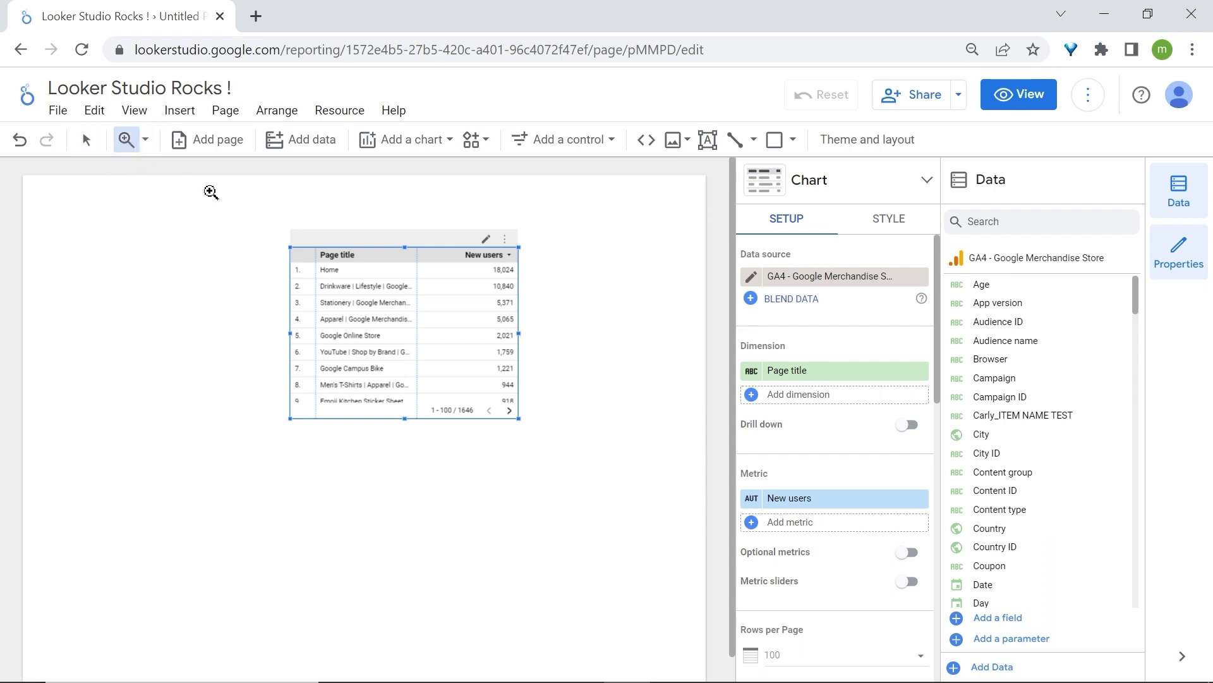
left_click(358, 270)
left_click(359, 270)
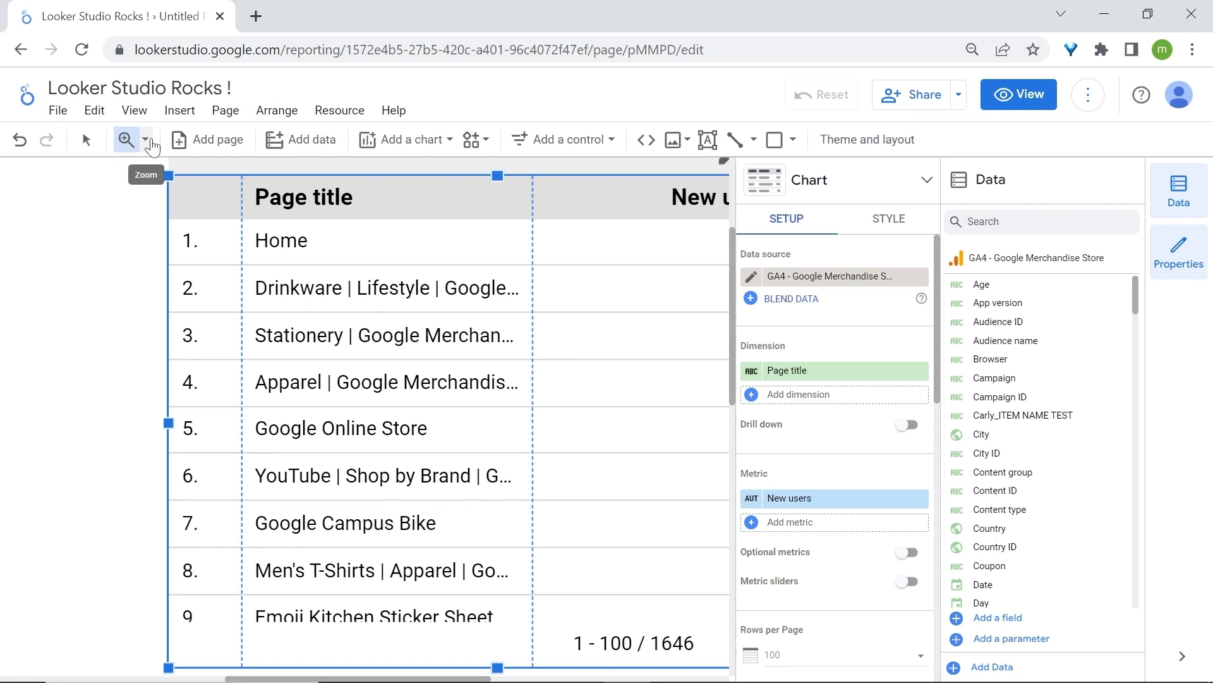
left_click(149, 142)
left_click(221, 242)
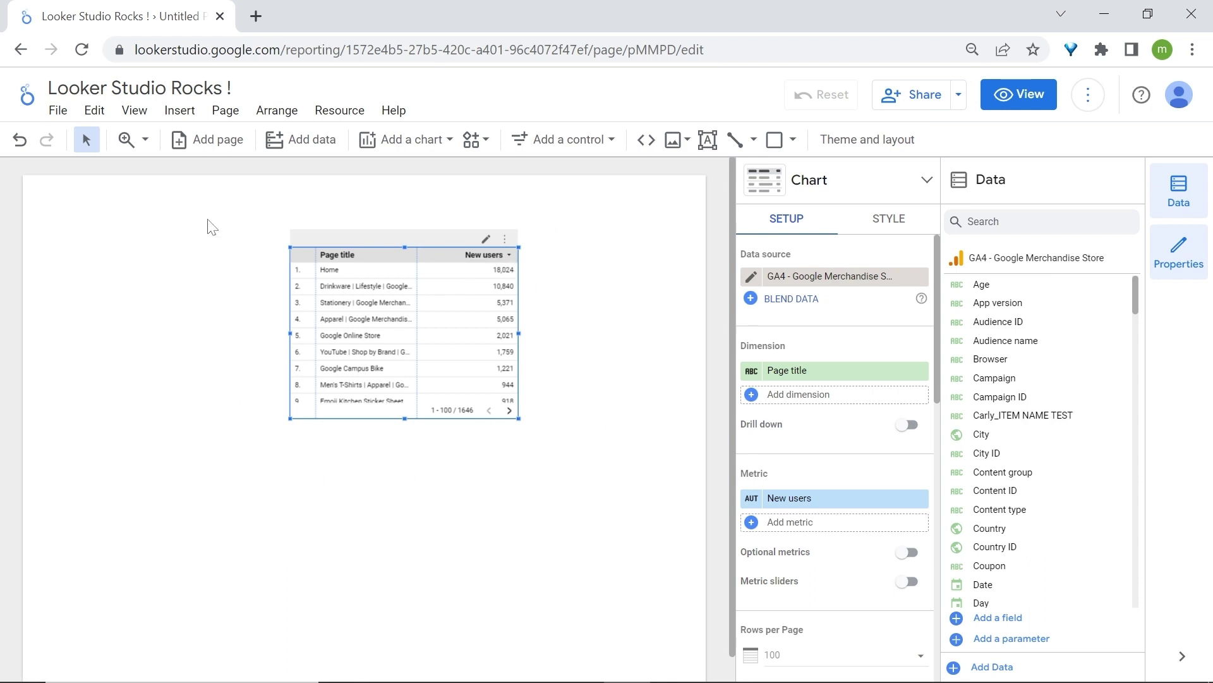
Step: Add a new page to the report and rename it 'Page 2'
left_click(209, 145)
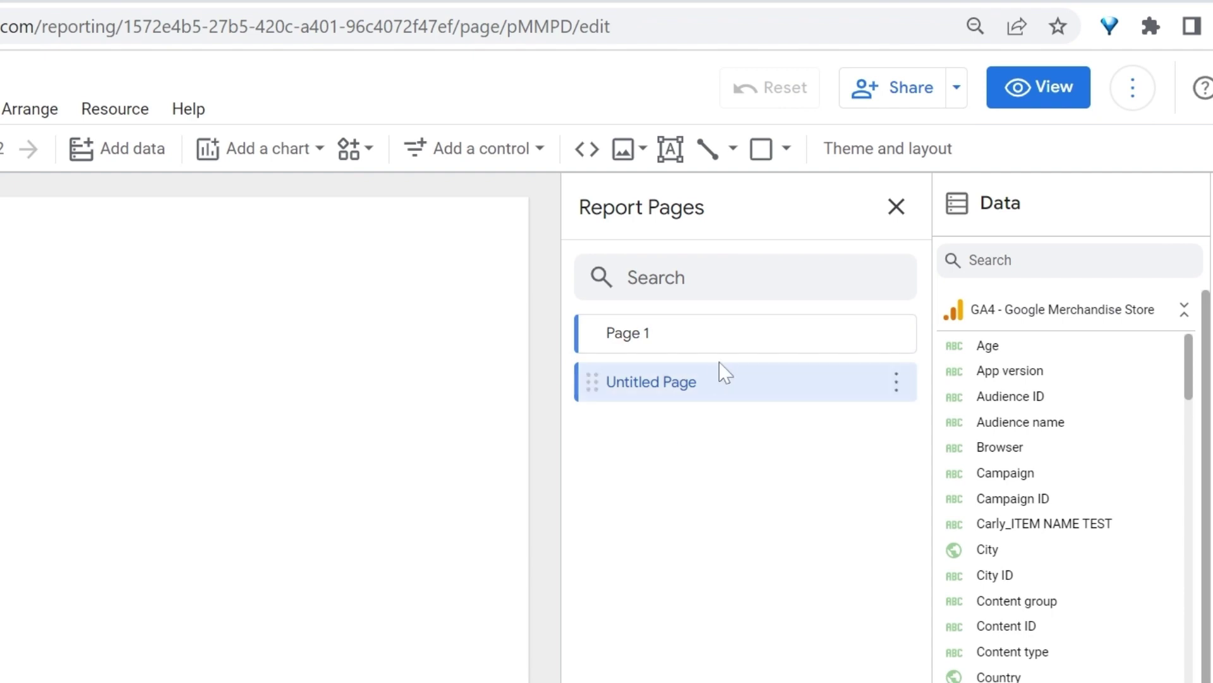
left_click(702, 335)
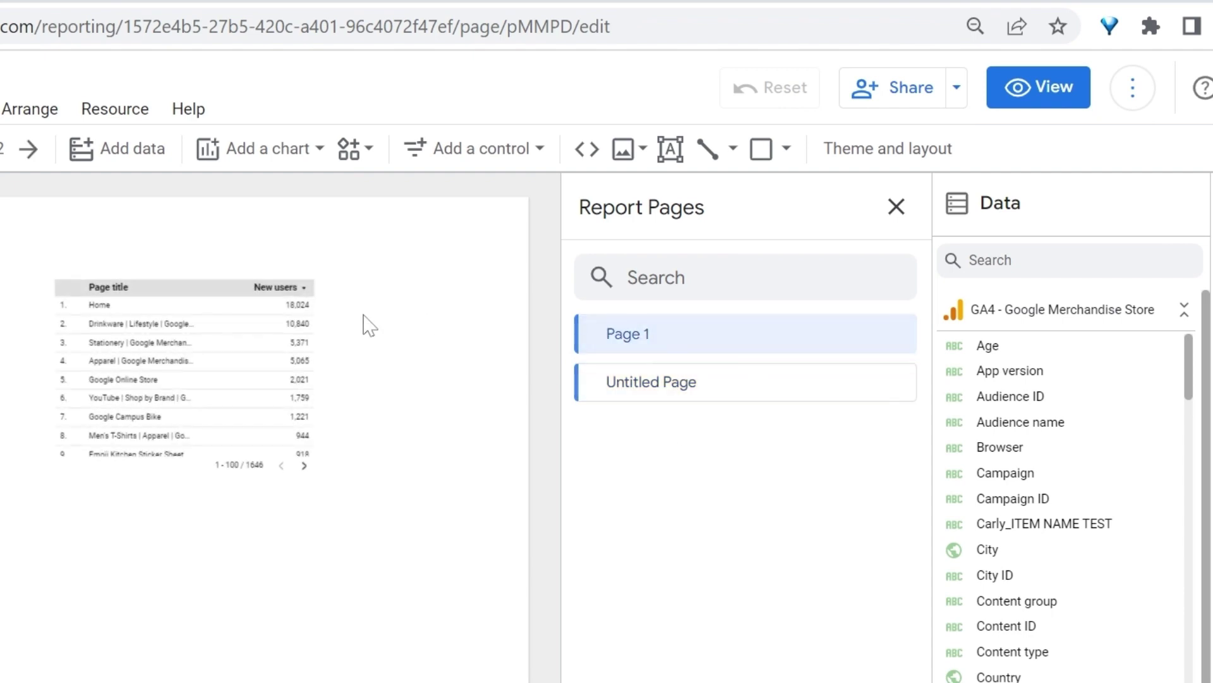
left_click(727, 392)
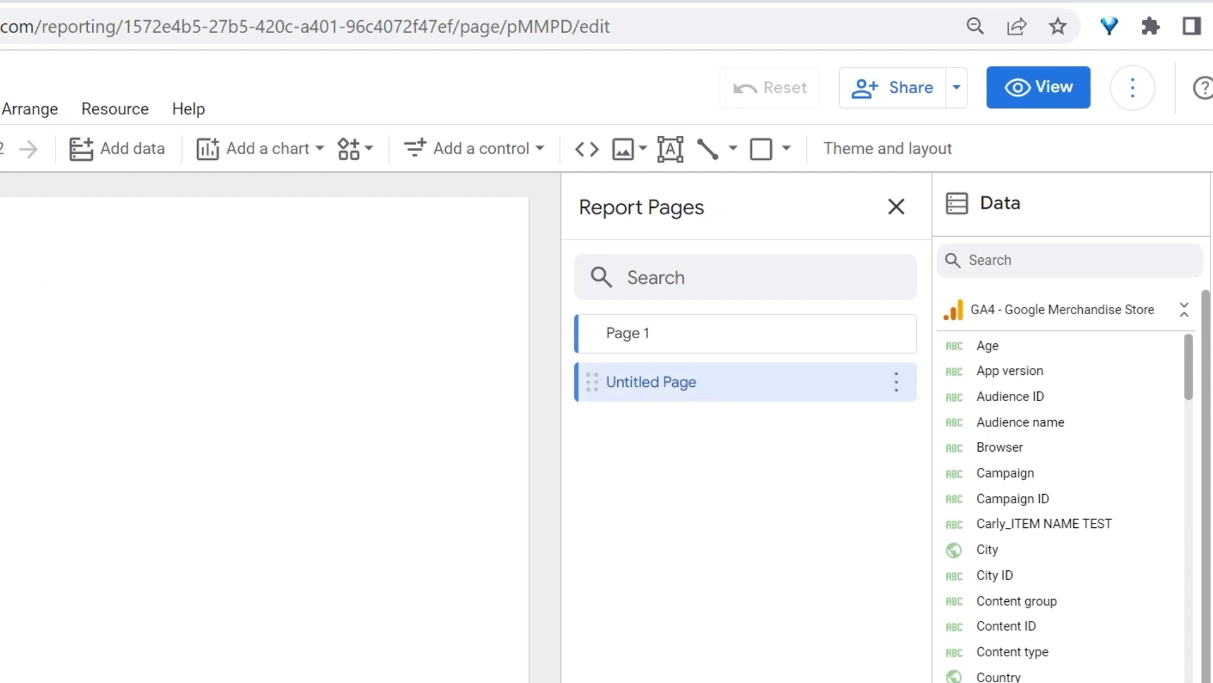
left_click_drag(699, 392, 654, 430)
double_click(651, 382)
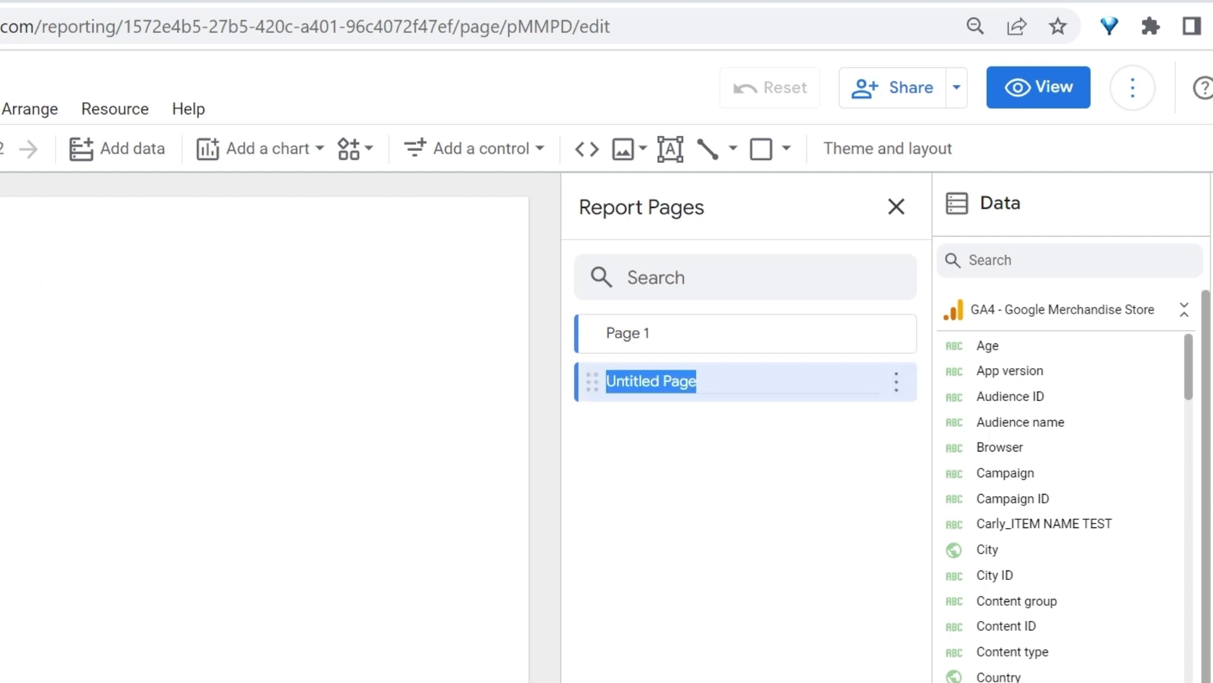
type("Page 2")
key("Return")
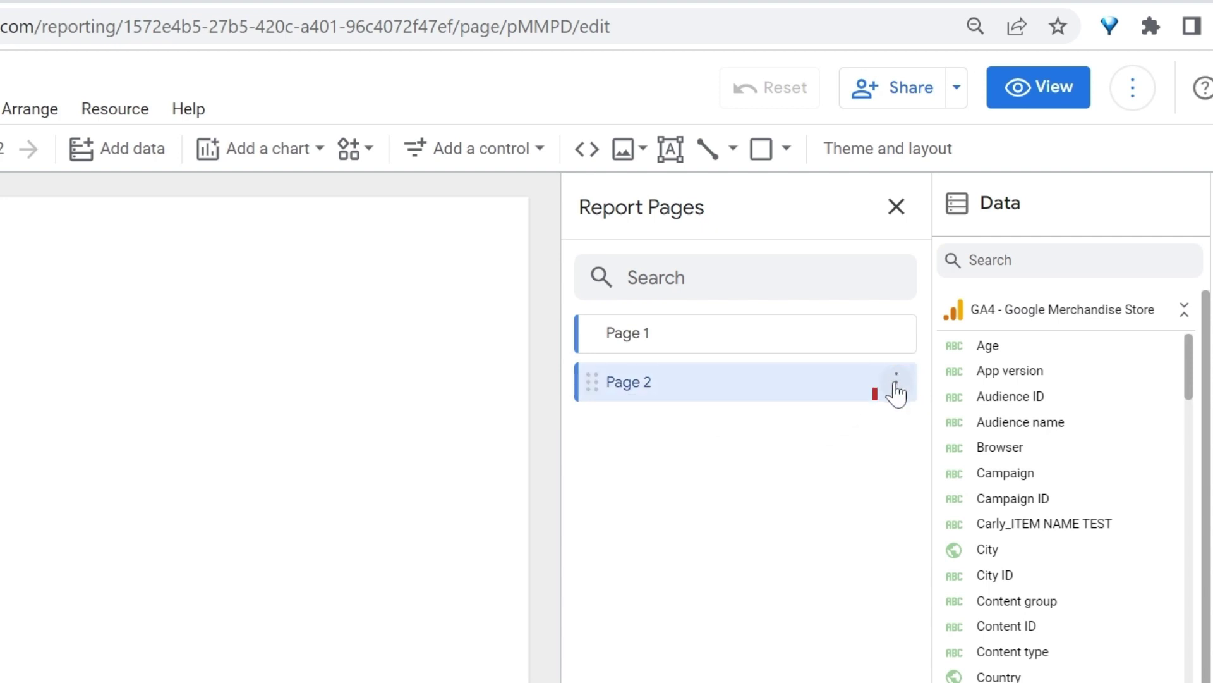
Step: Return to Page 1 and preview the report in view mode
left_click(896, 380)
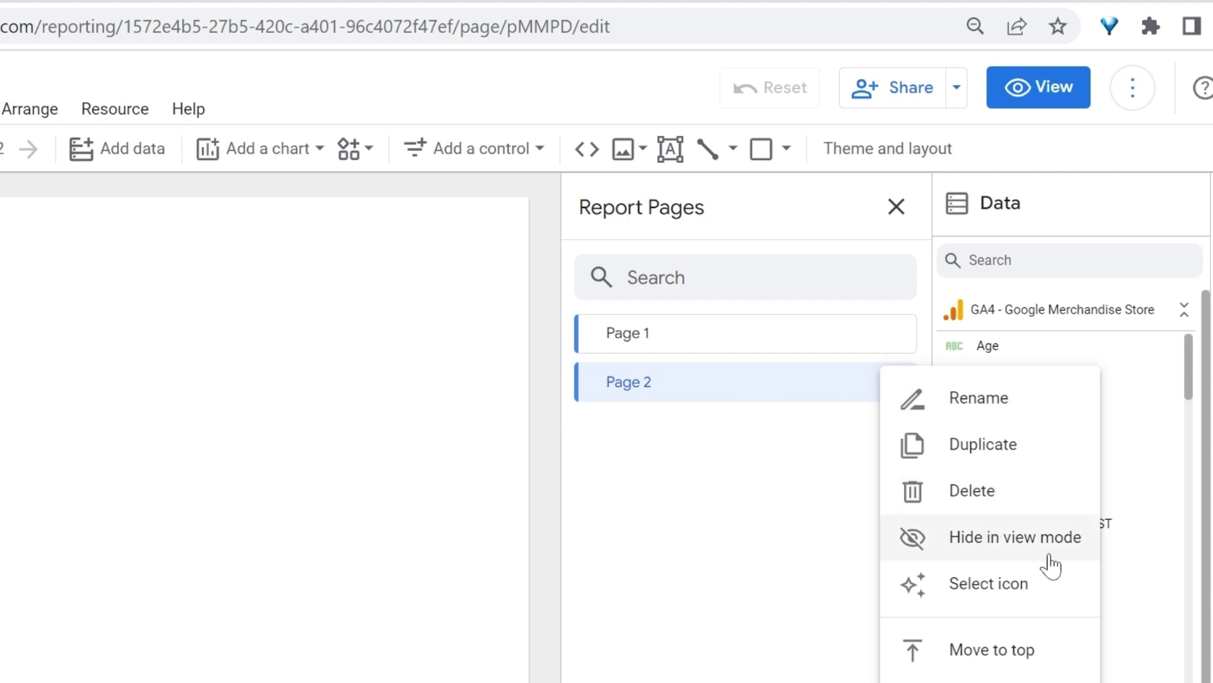
left_click(729, 512)
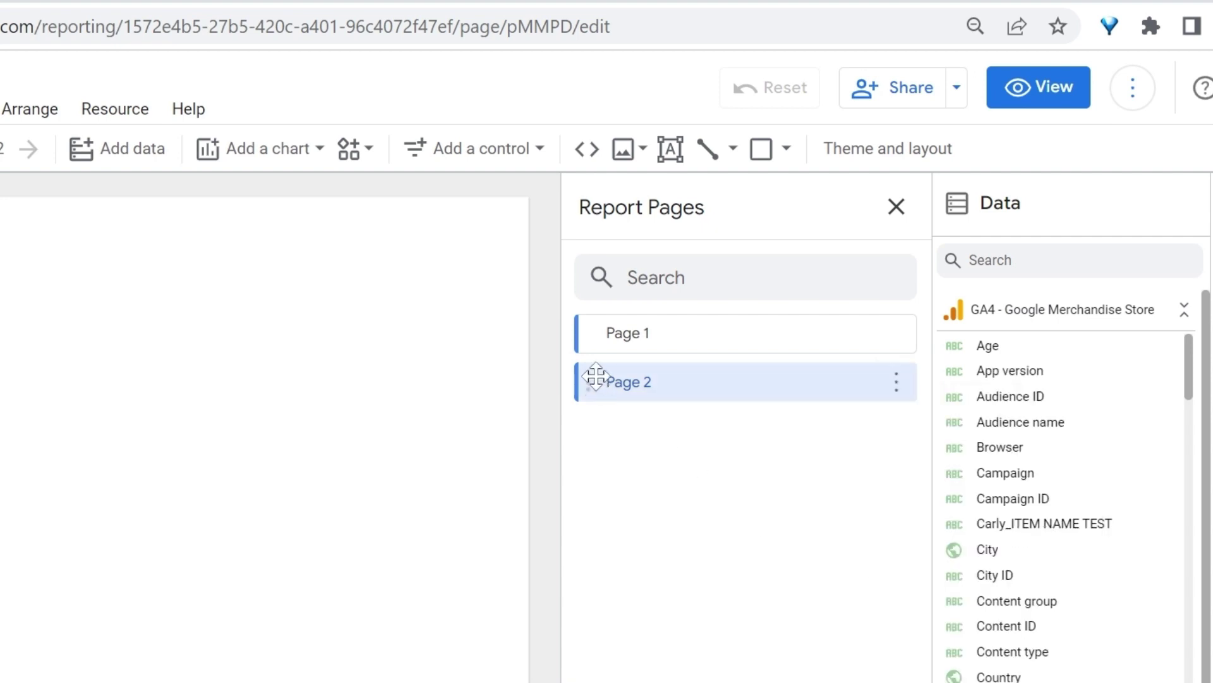
mouse_move(595, 377)
left_mouse_down()
mouse_move(599, 320)
mouse_move(606, 395)
mouse_move(608, 382)
left_mouse_up()
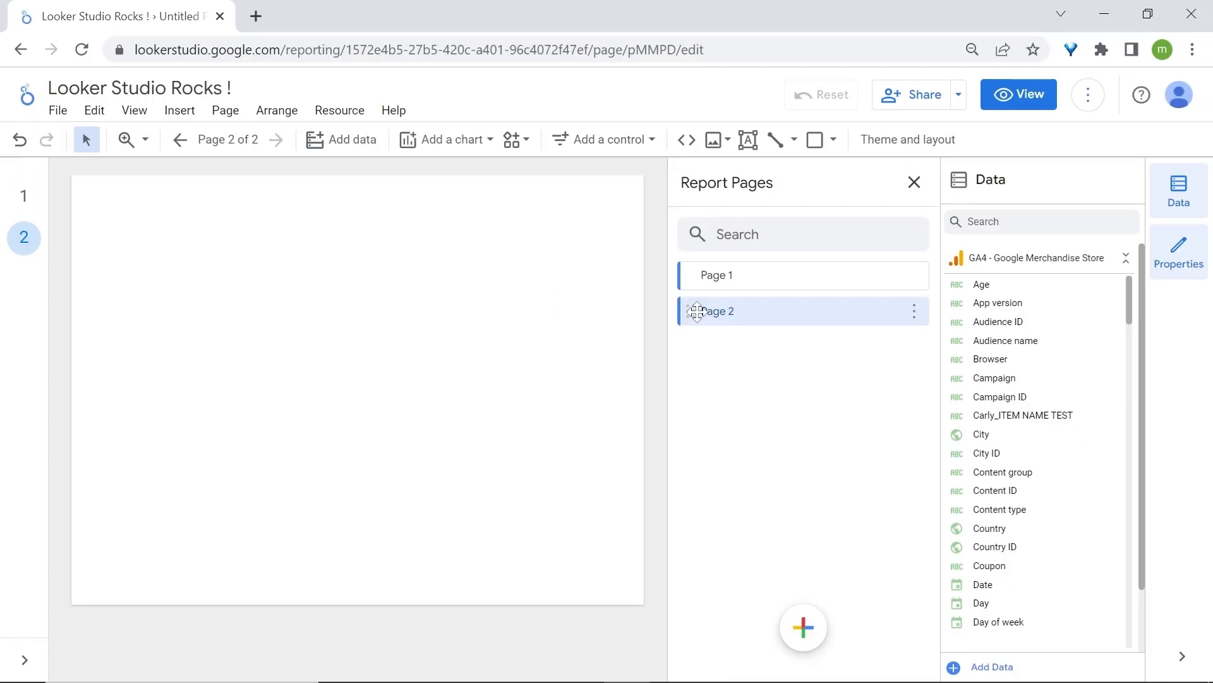
left_click(763, 288)
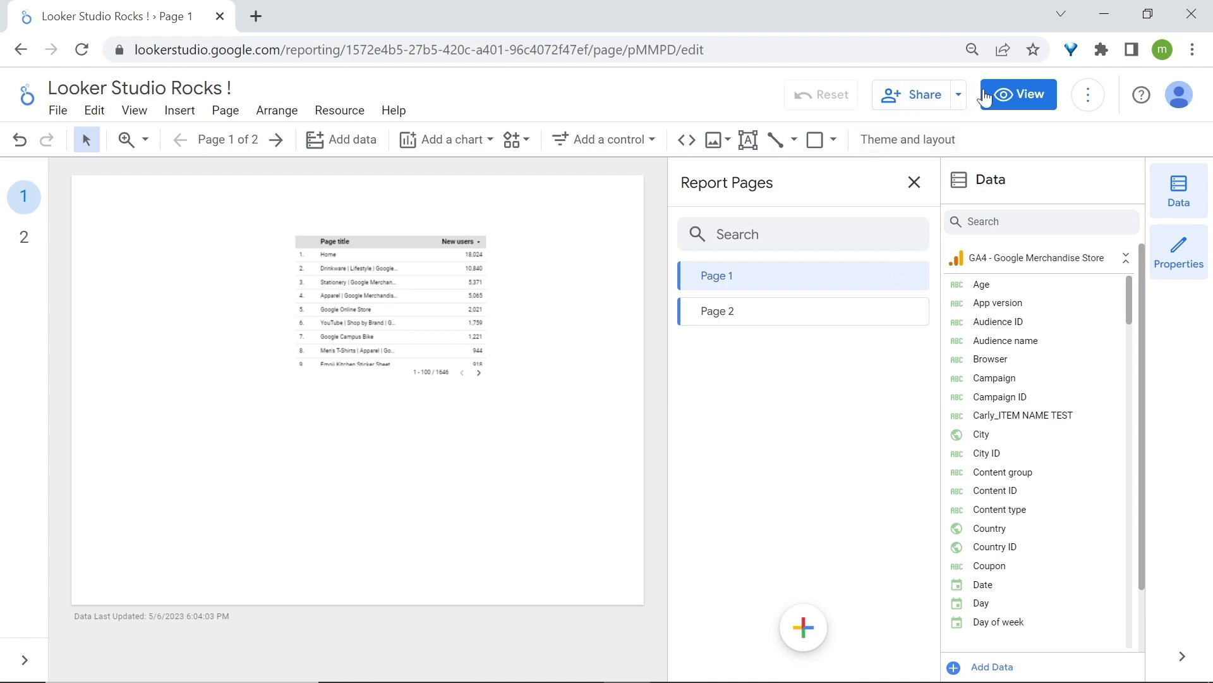
left_click(1025, 104)
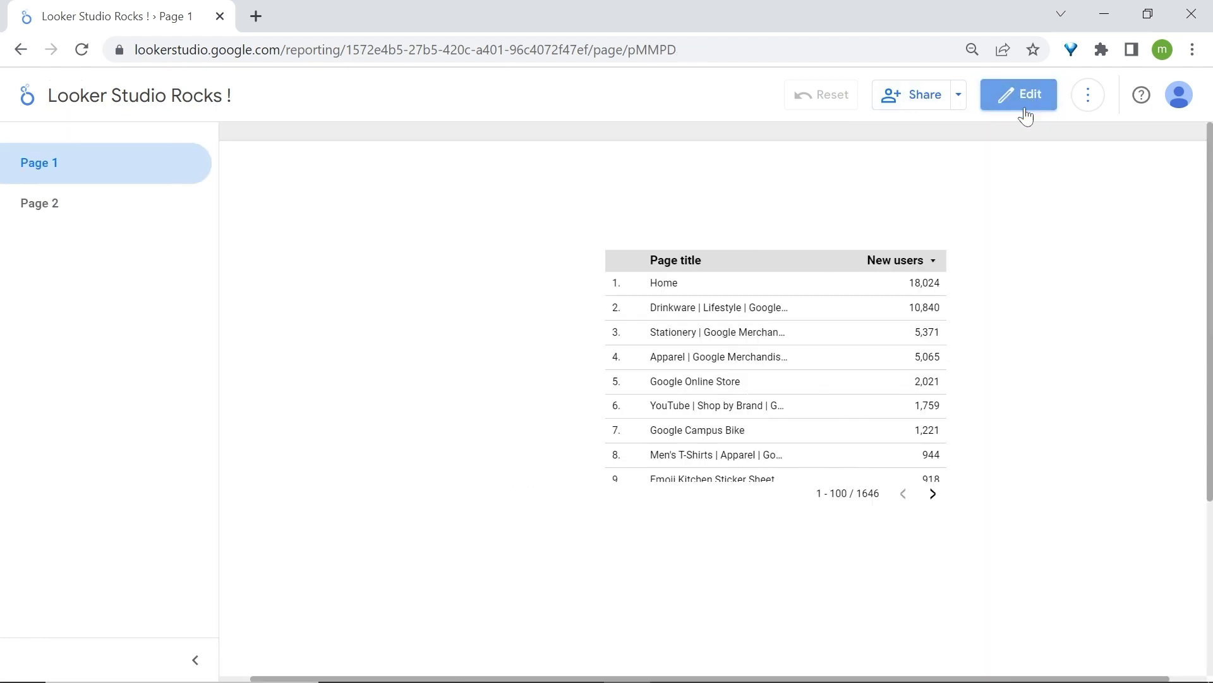
scroll(731, 355, "down", 7)
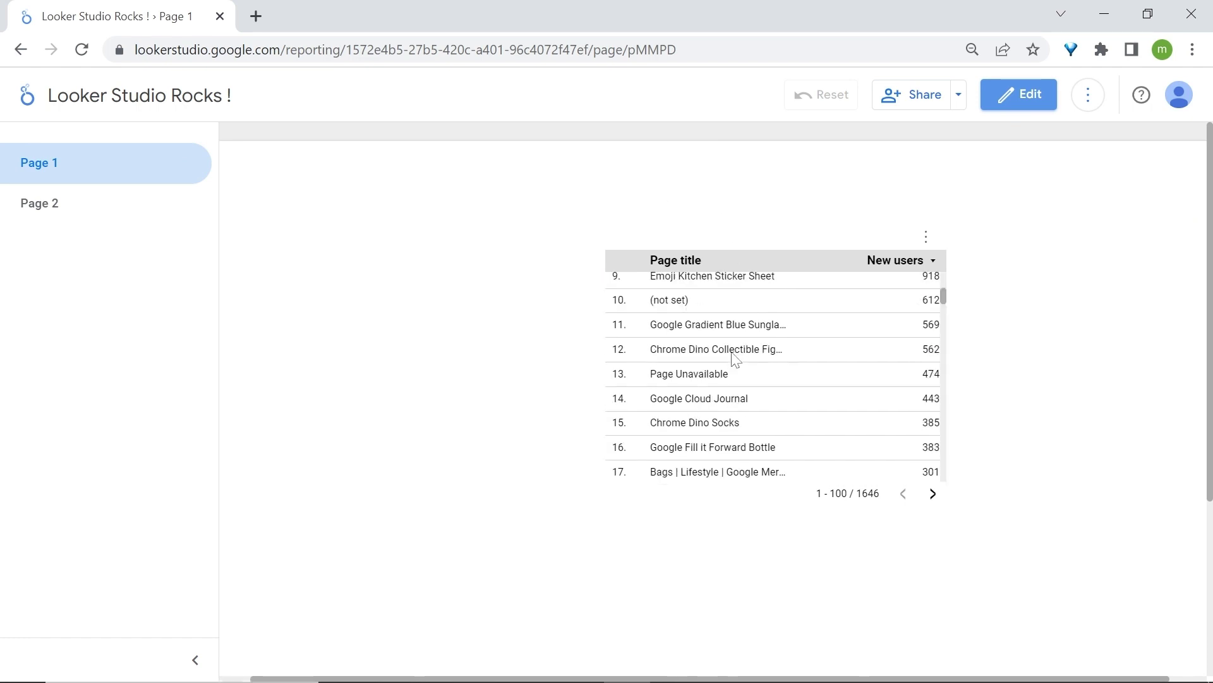
scroll(733, 354, "up", 7)
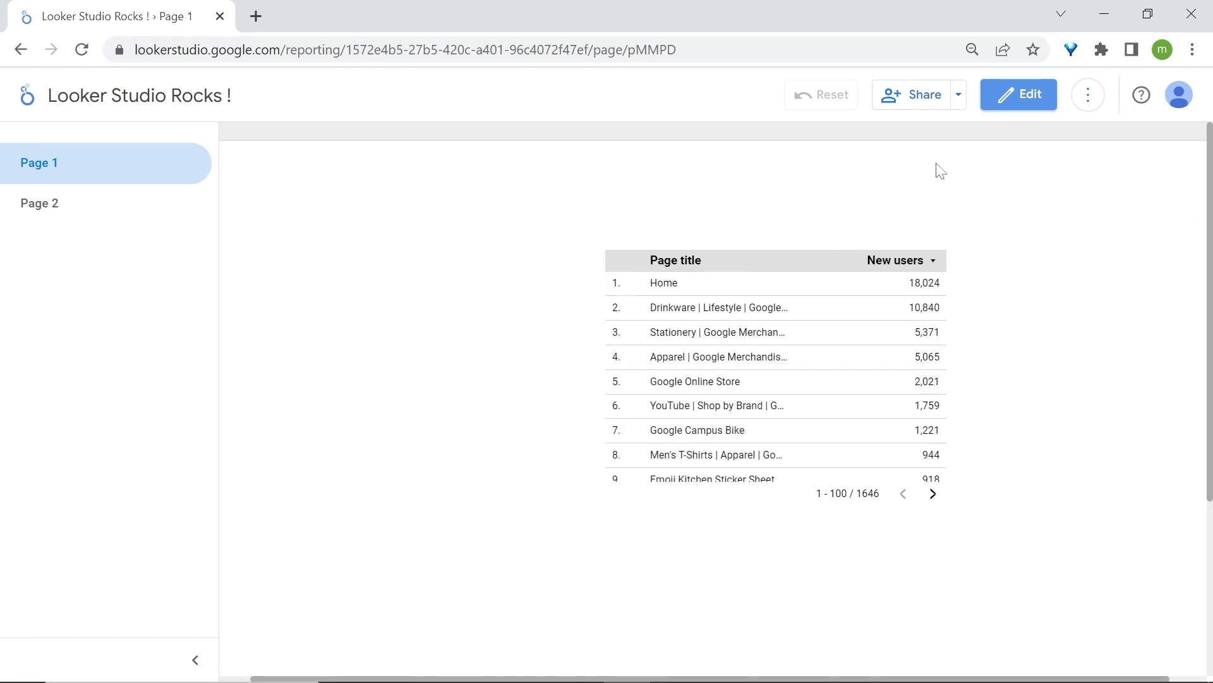
Step: Switch back to edit mode on Page 1 and select the Page title / New users table
left_click(1028, 106)
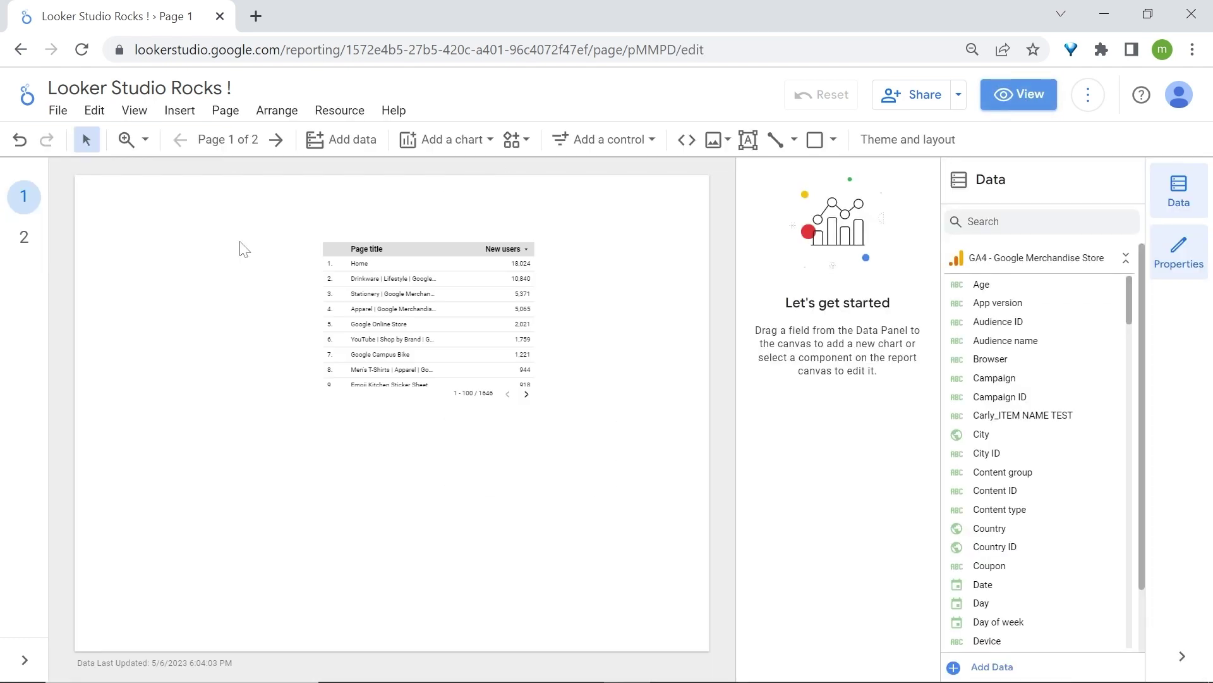
left_click(233, 143)
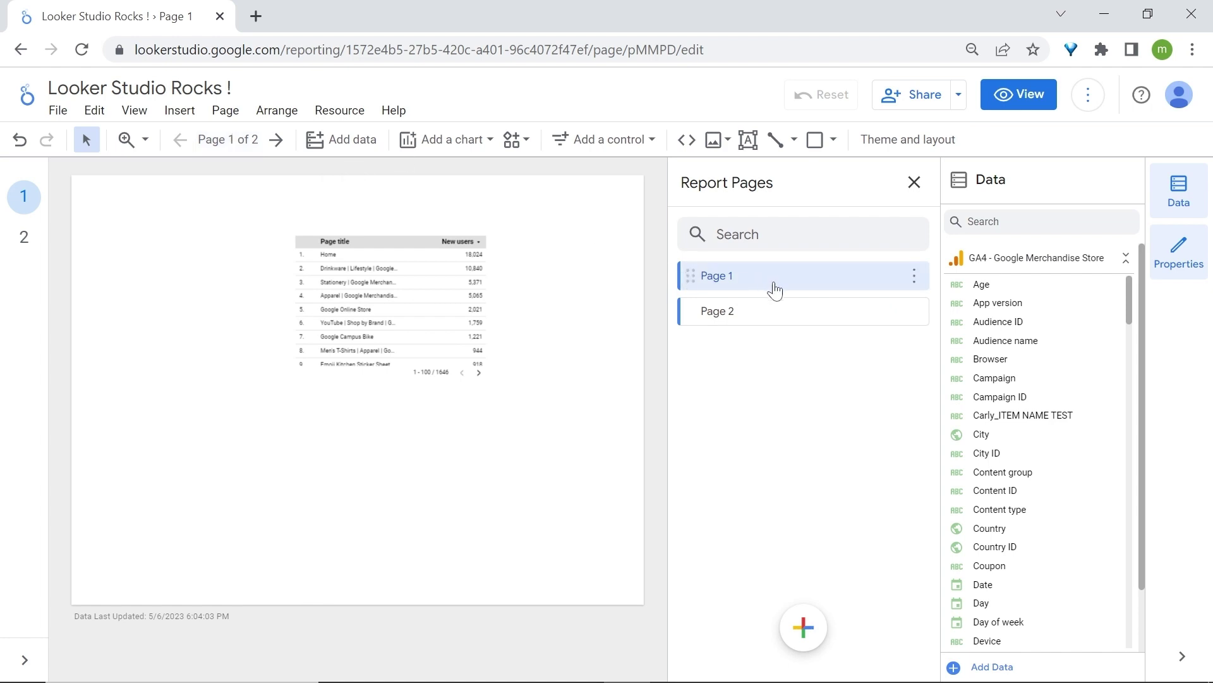
left_click(445, 301)
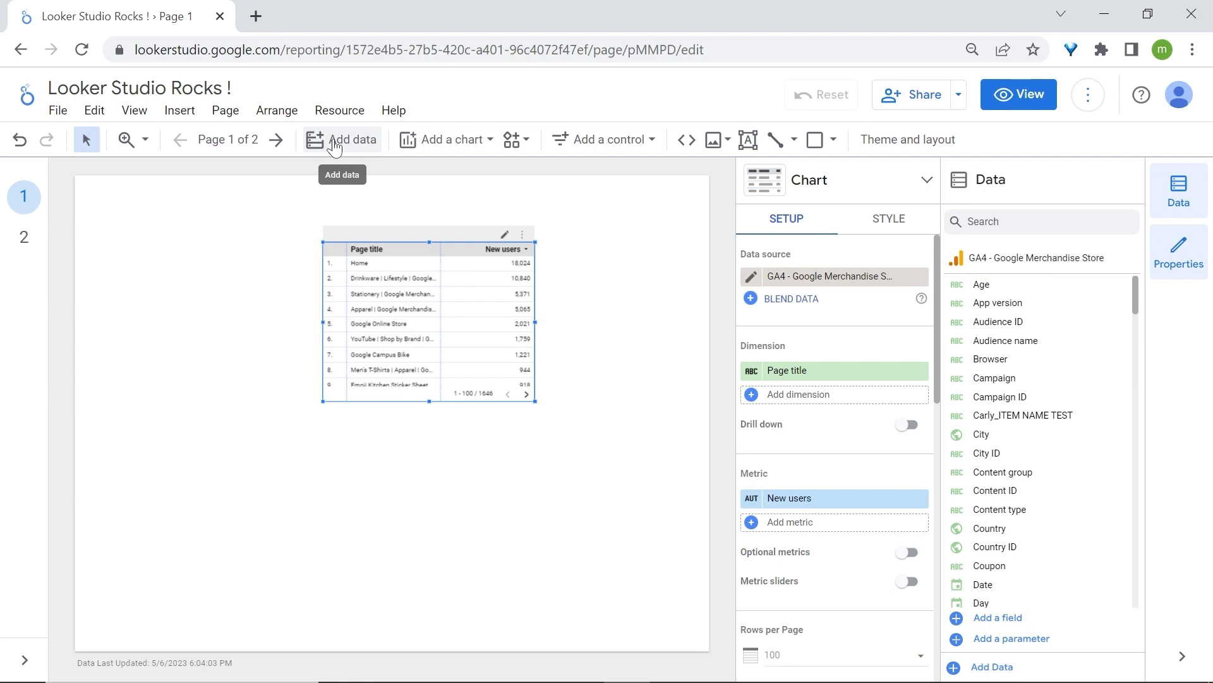
left_click(334, 145)
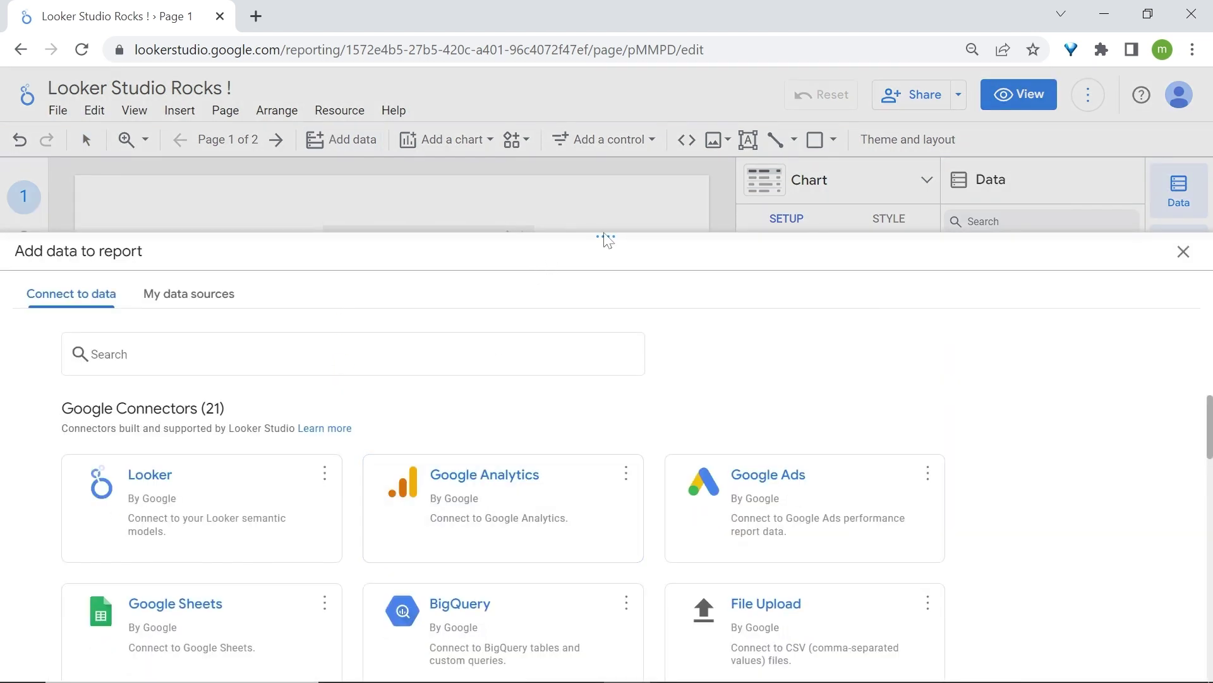
scroll(505, 513, "down", 2)
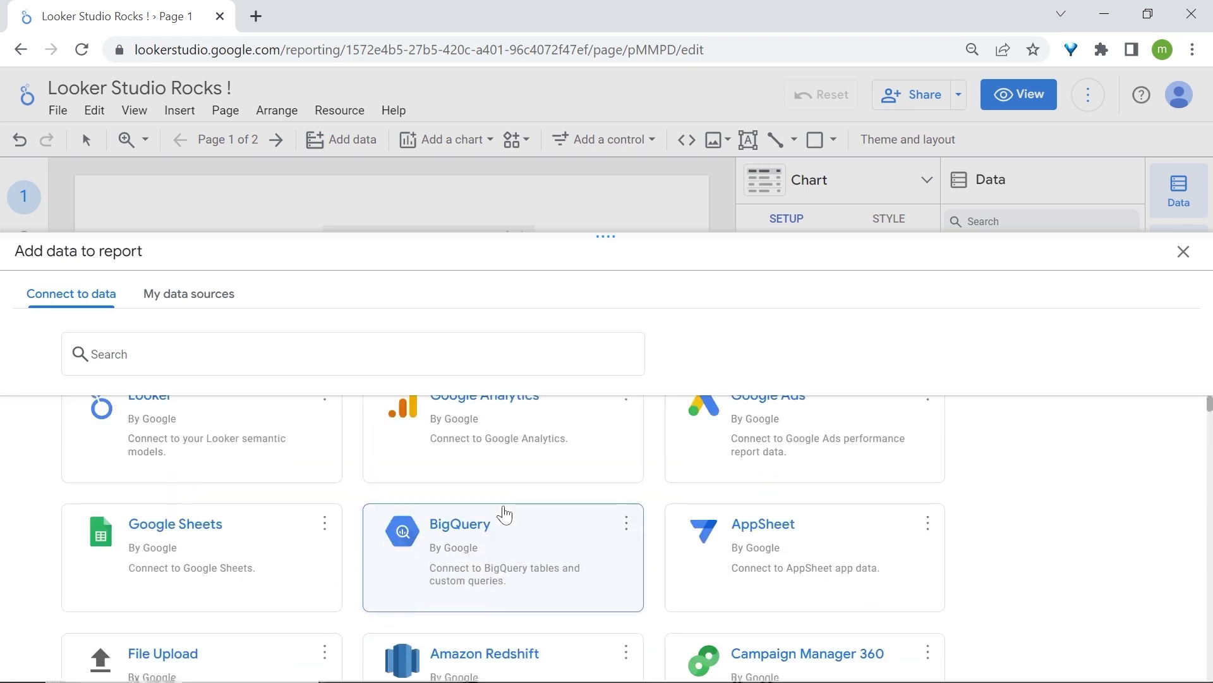
scroll(504, 515, "up", 2)
scroll(504, 515, "down", 5)
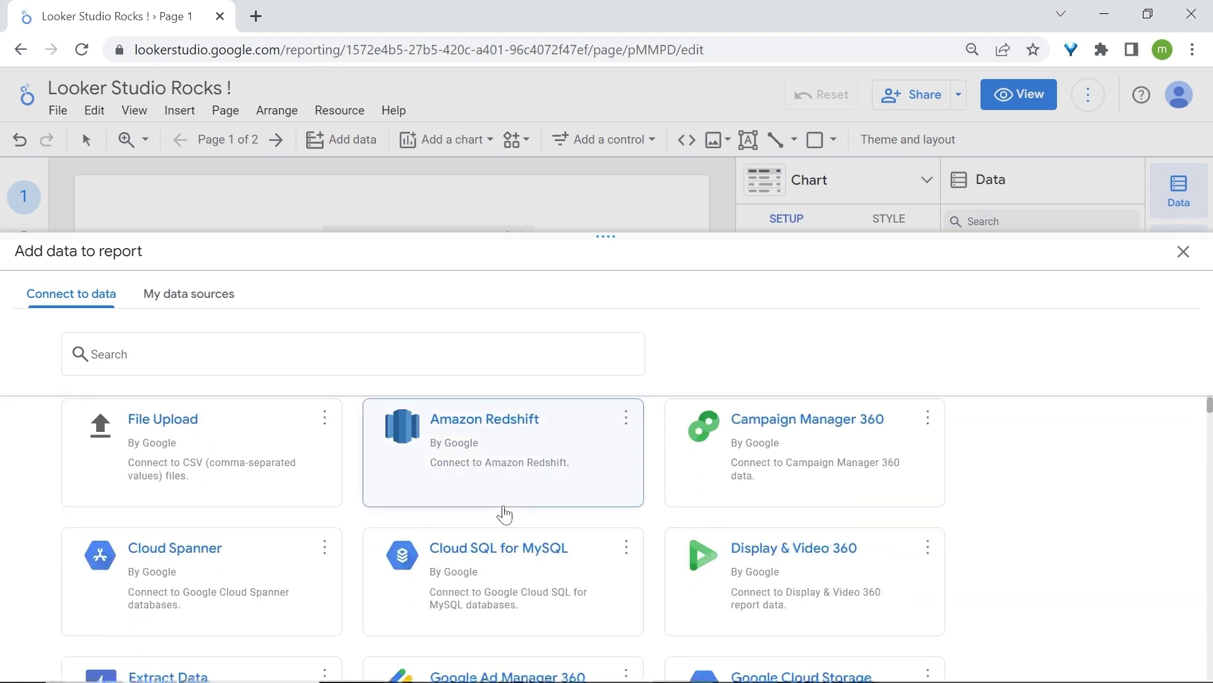
scroll(502, 512, "up", 2)
Step: Close the connector list and browse the gallery of chart types
left_click(1183, 251)
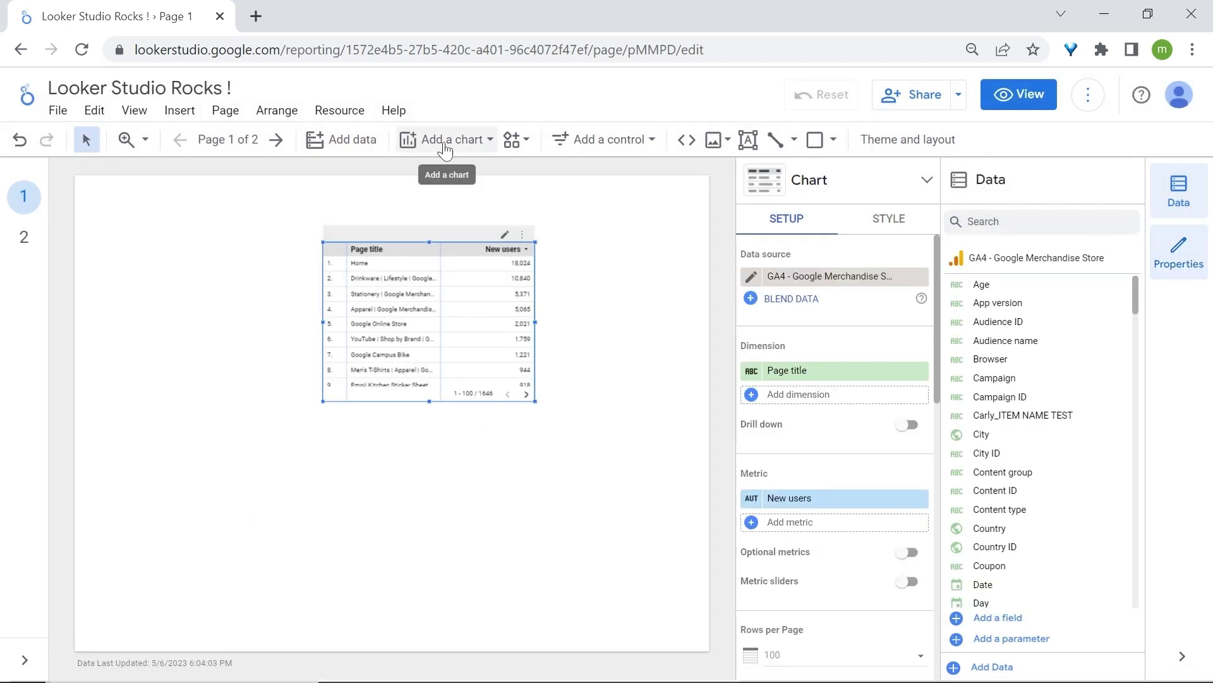
left_click(446, 140)
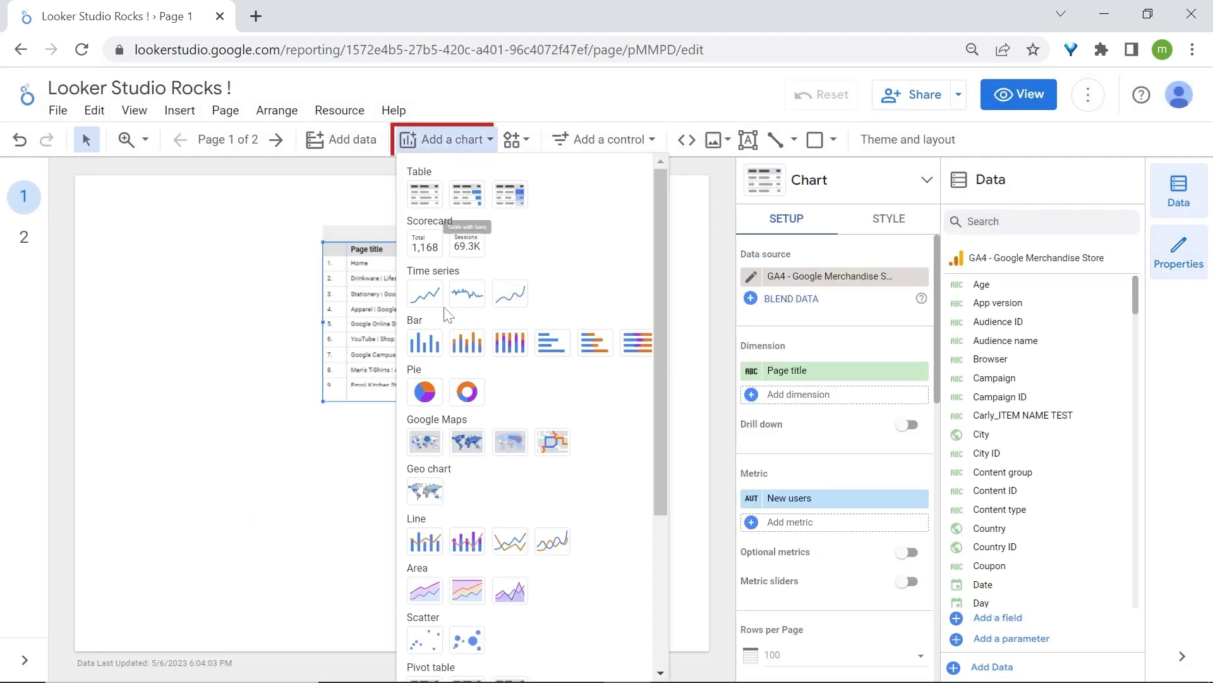
scroll(508, 483, "down", 3)
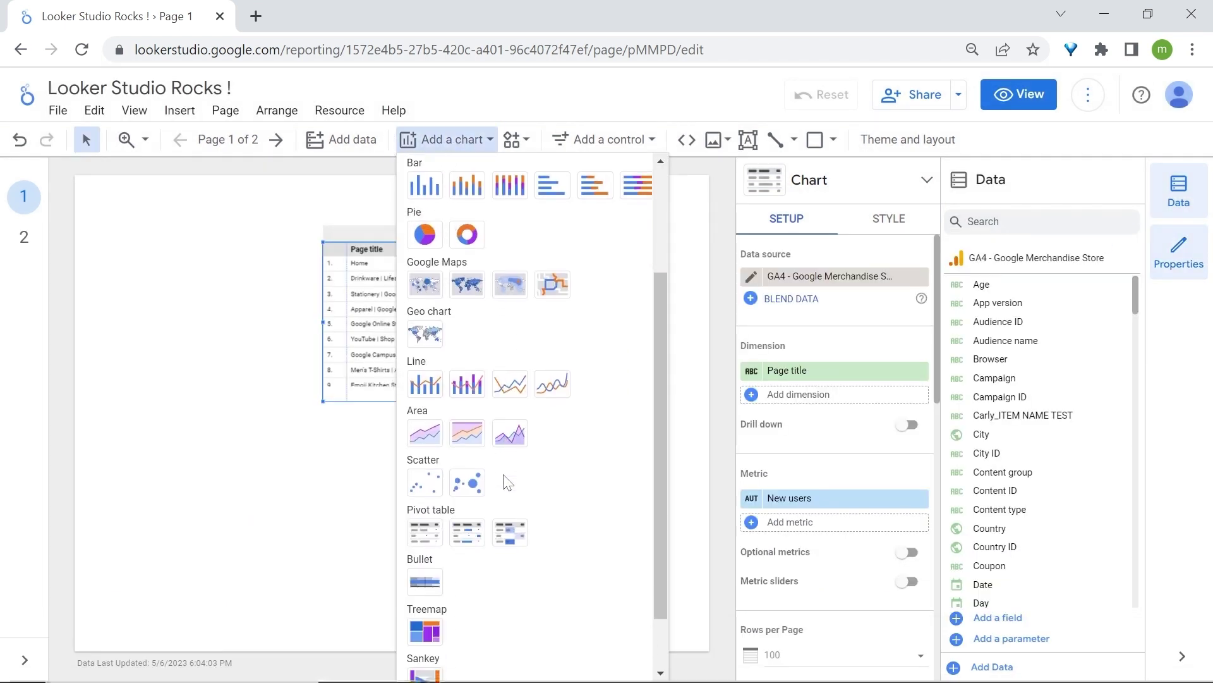
scroll(507, 483, "up", 3)
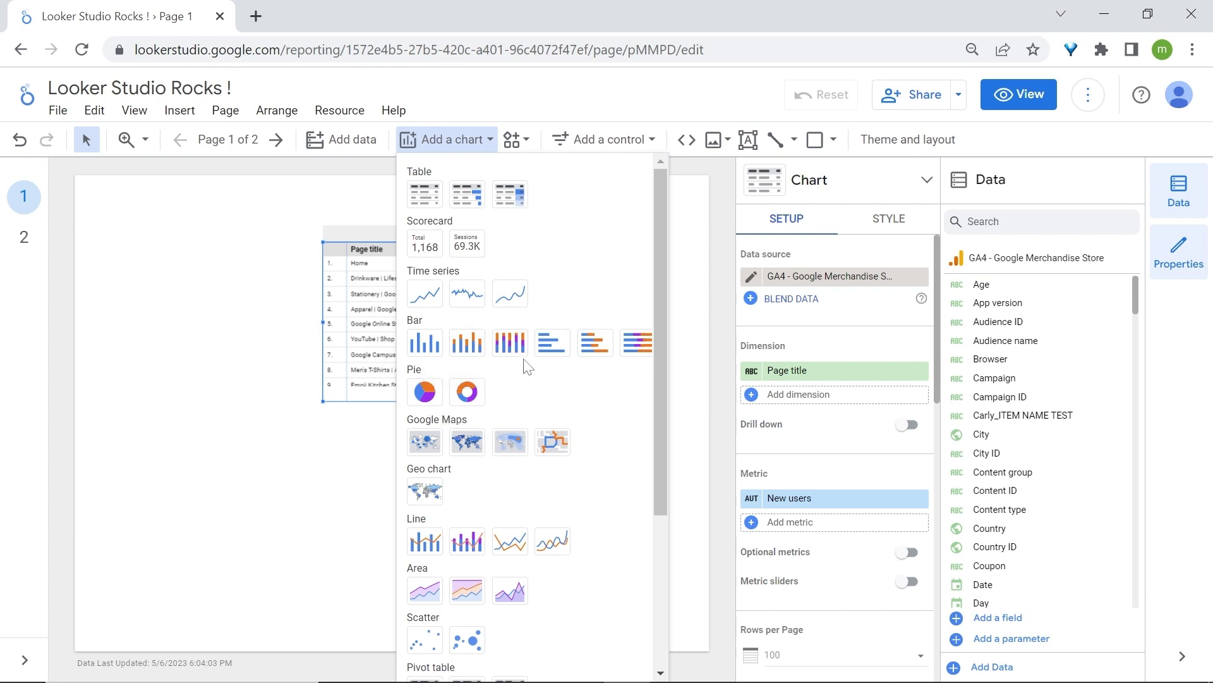
left_click_drag(655, 358, 655, 429)
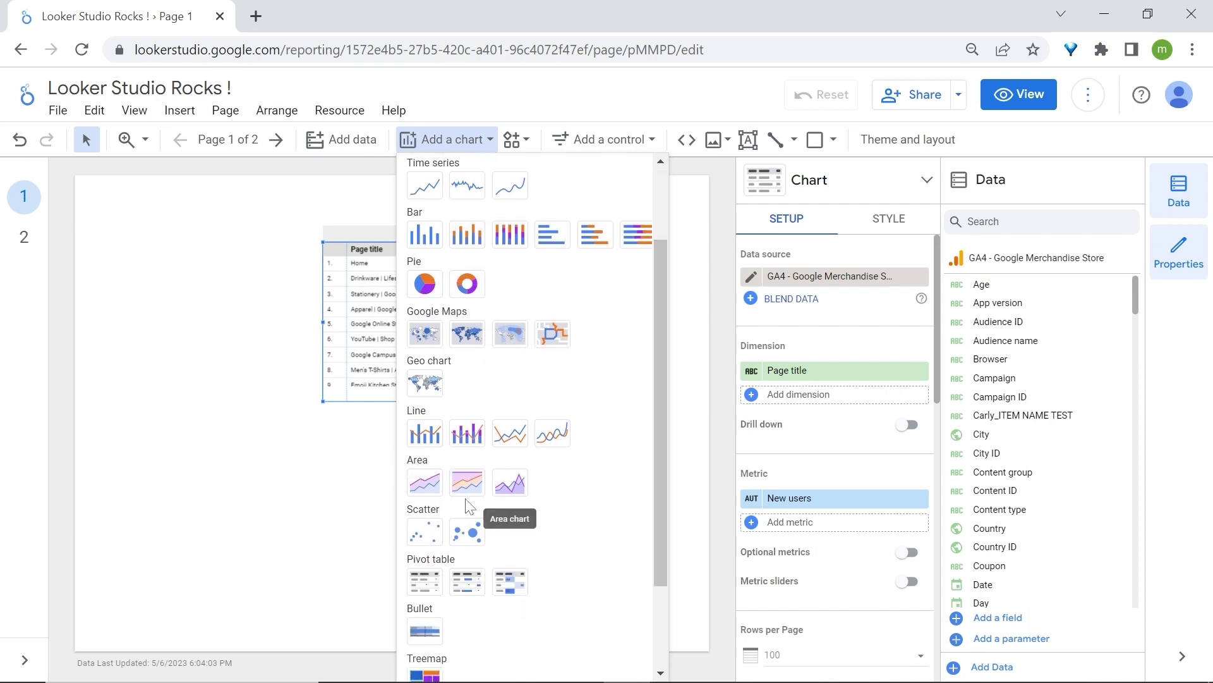
left_click_drag(661, 484, 659, 544)
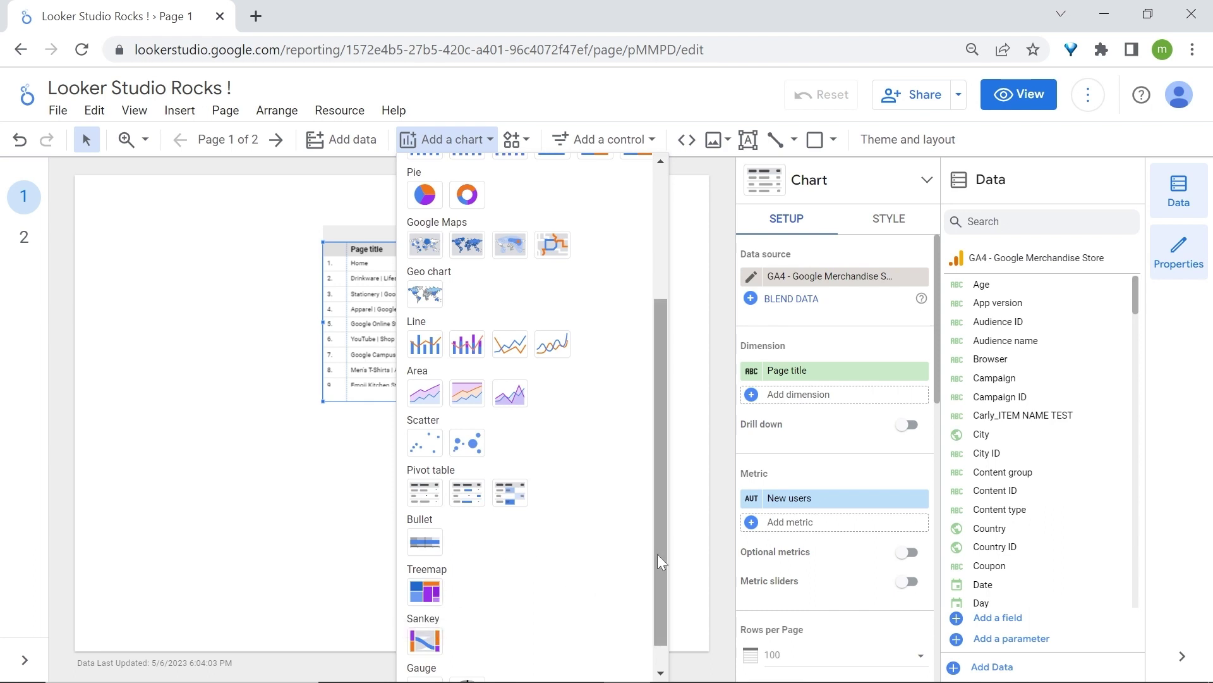
left_click_drag(657, 553, 659, 591)
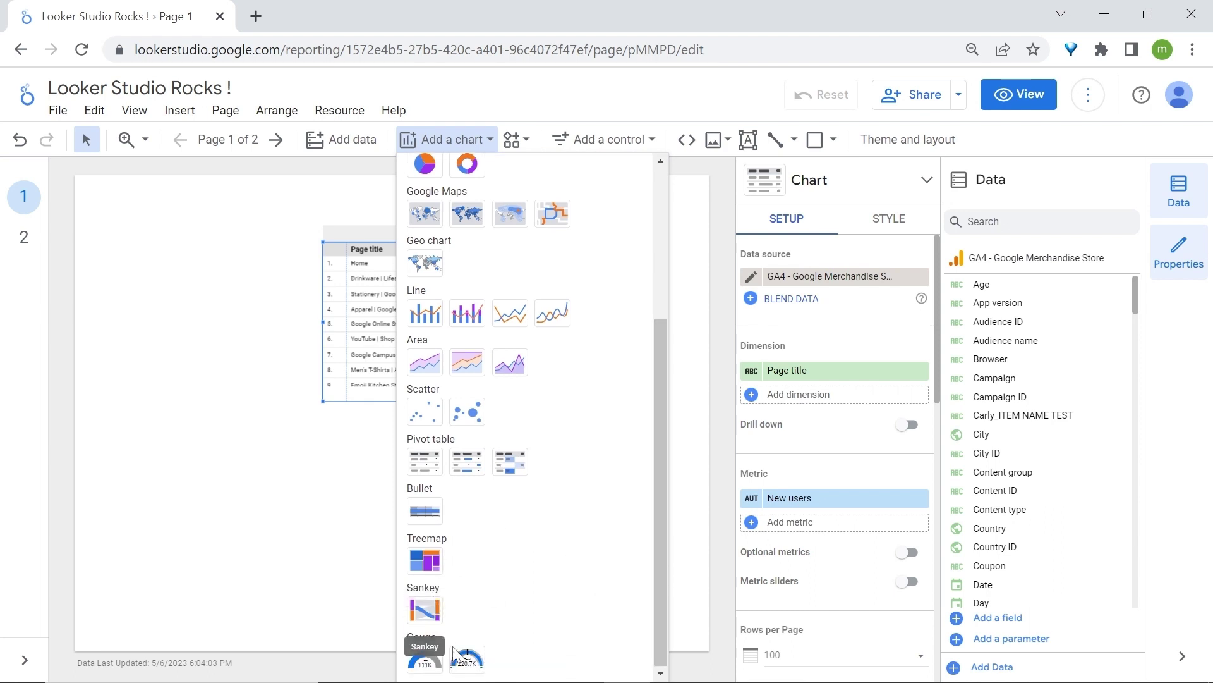
scroll(586, 267, "up", 4)
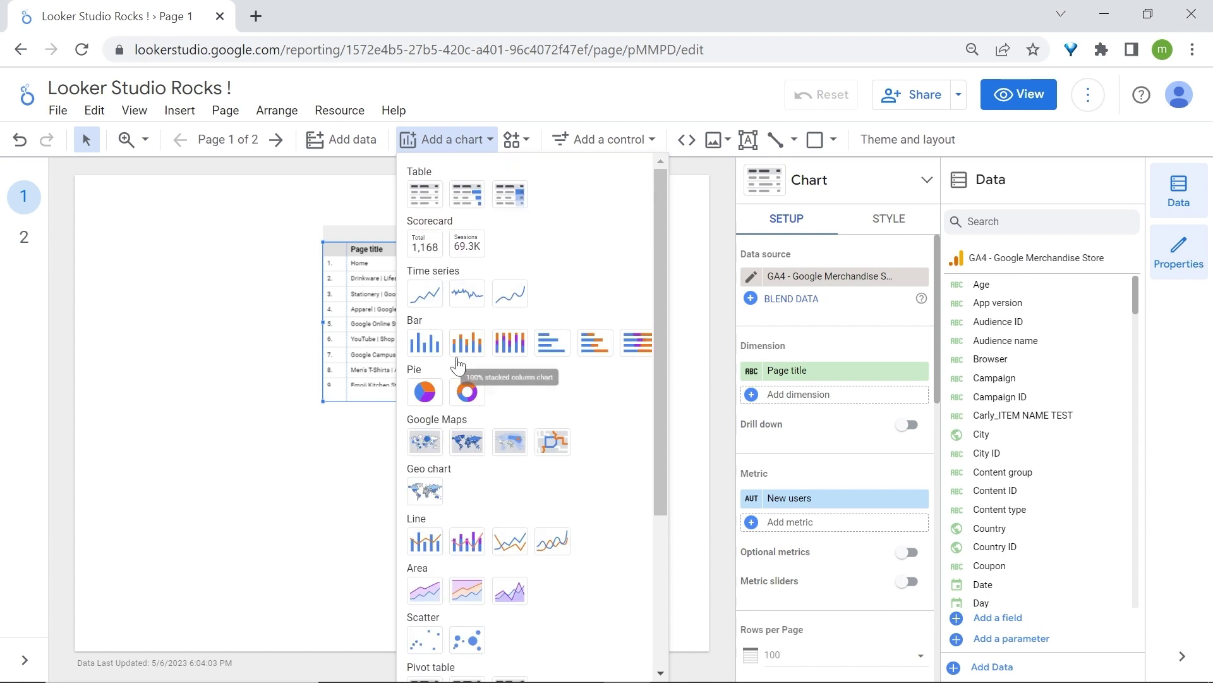
Step: Draw a pie chart of New users by Page title at the canvas's top left
left_click(418, 400)
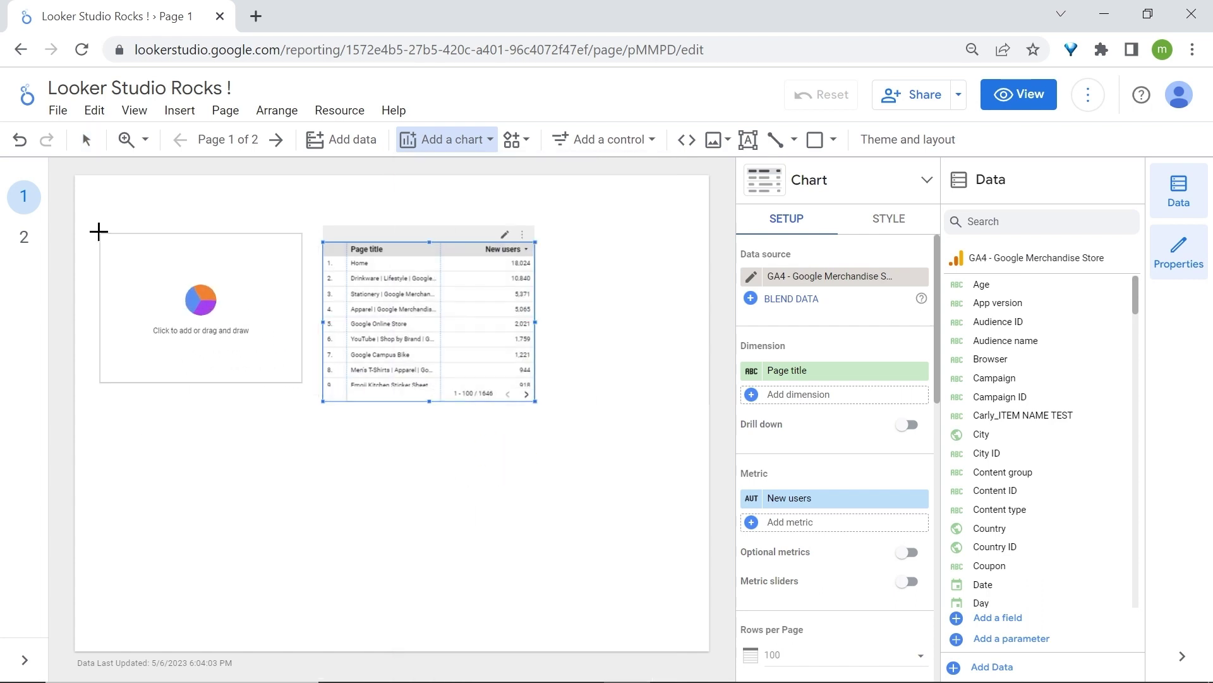
left_click_drag(97, 231, 310, 389)
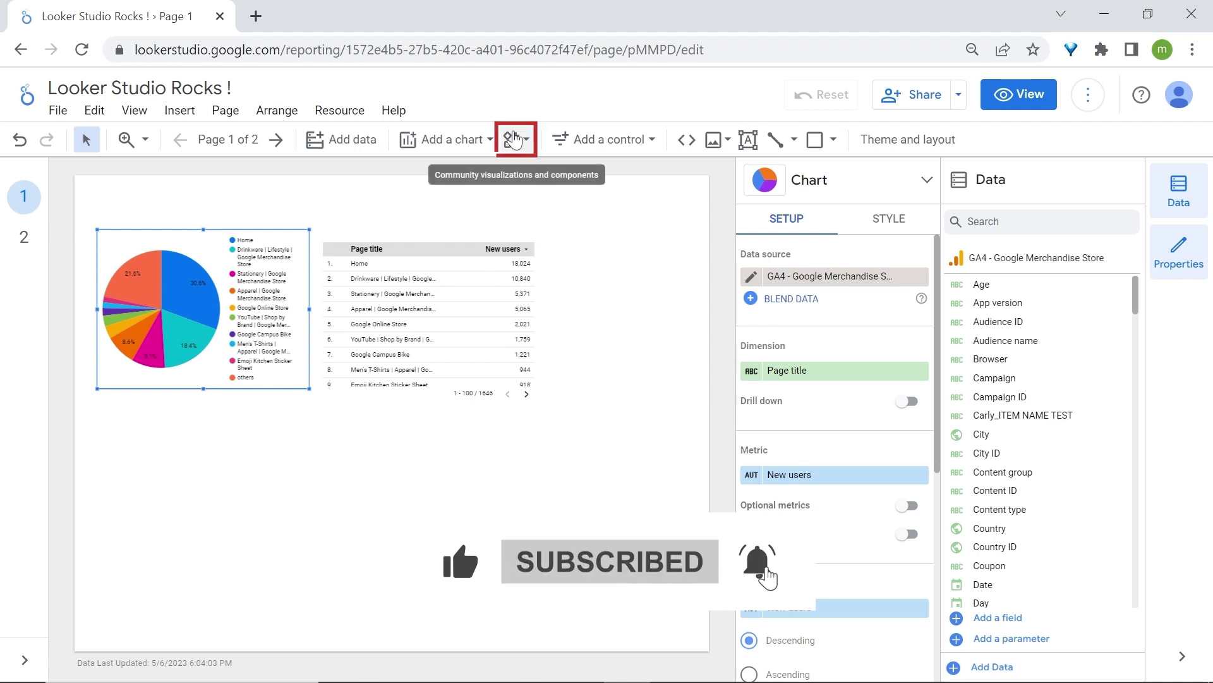
left_click(515, 139)
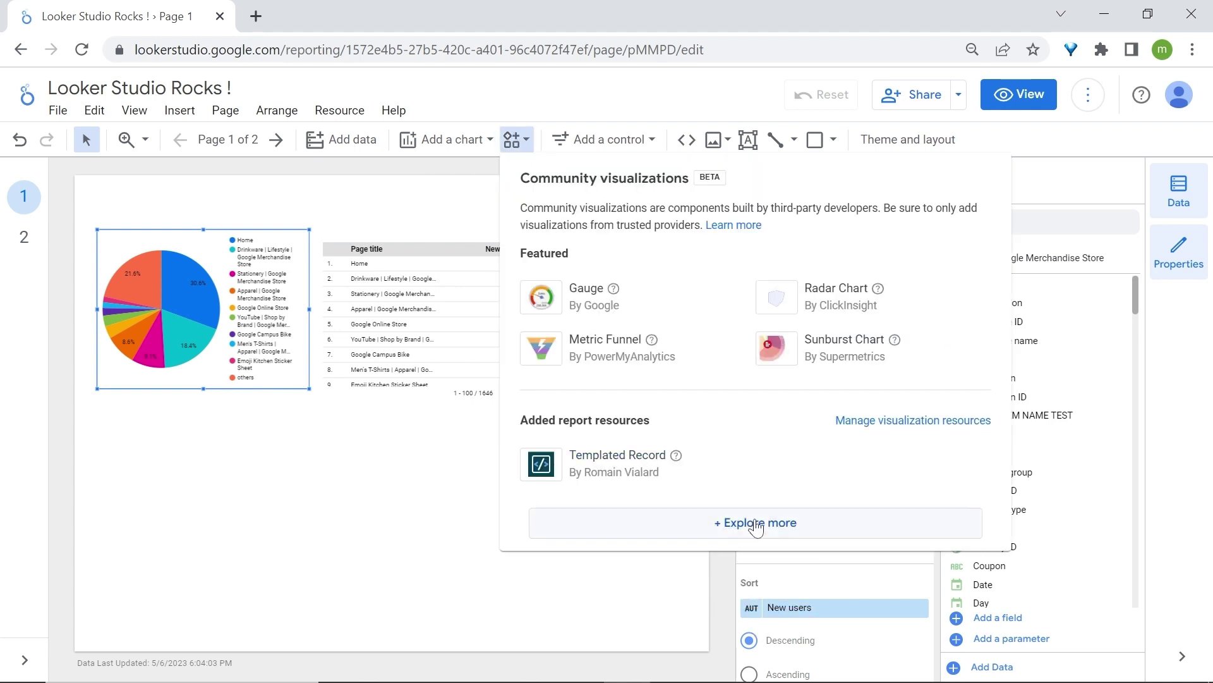
left_click(801, 529)
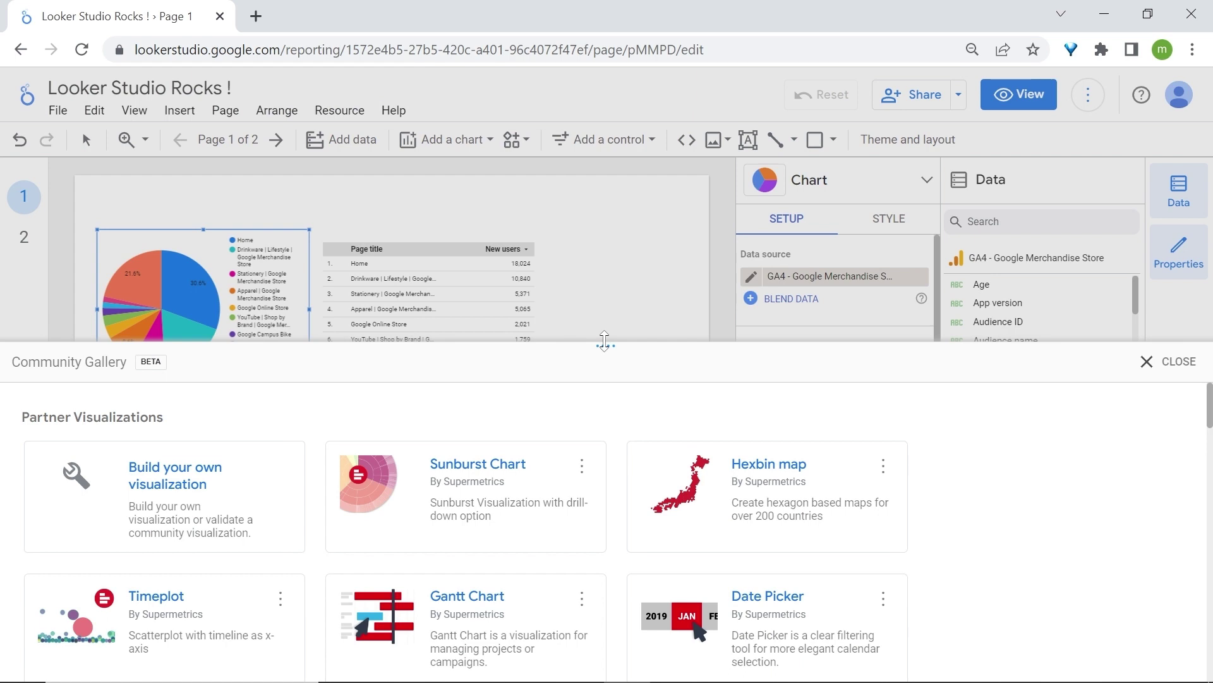
left_click_drag(604, 342, 605, 160)
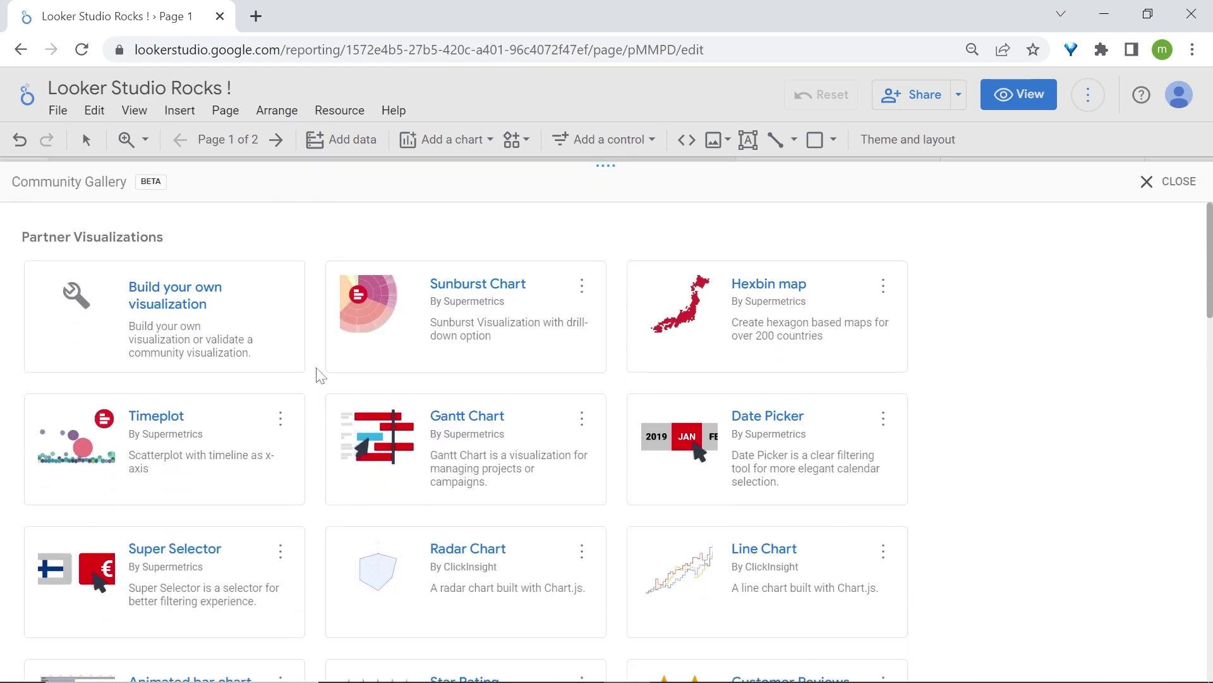
scroll(550, 436, "down", 4)
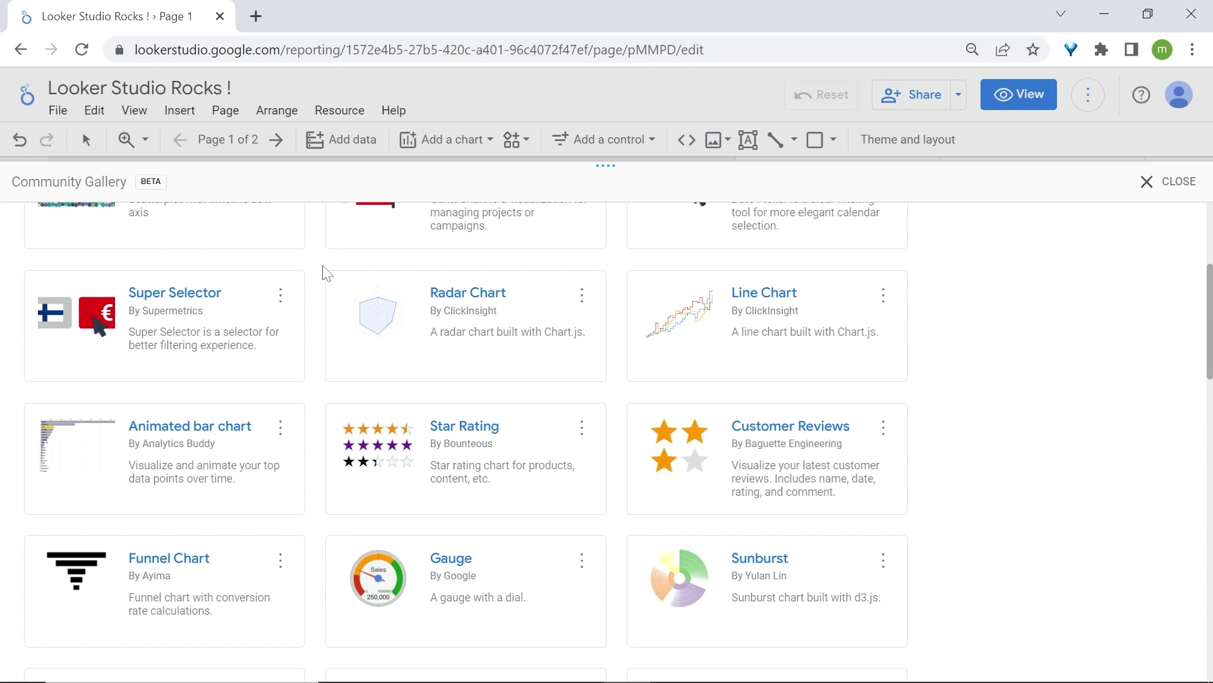
left_click(1163, 182)
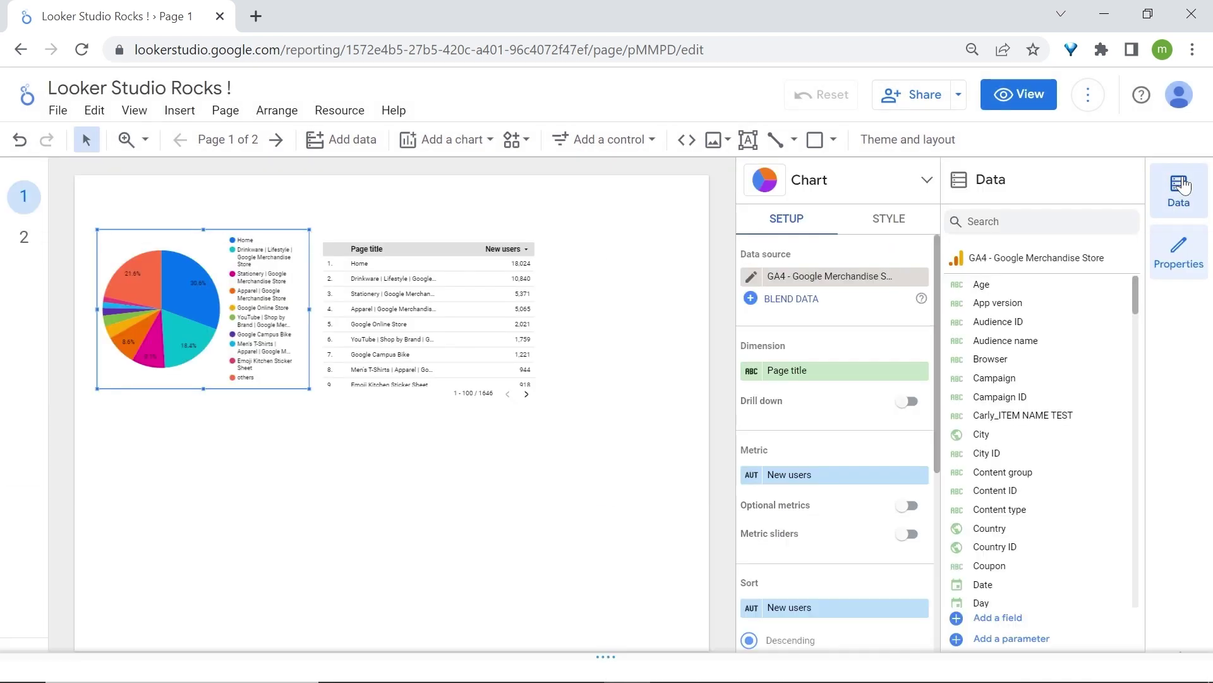
left_click(610, 142)
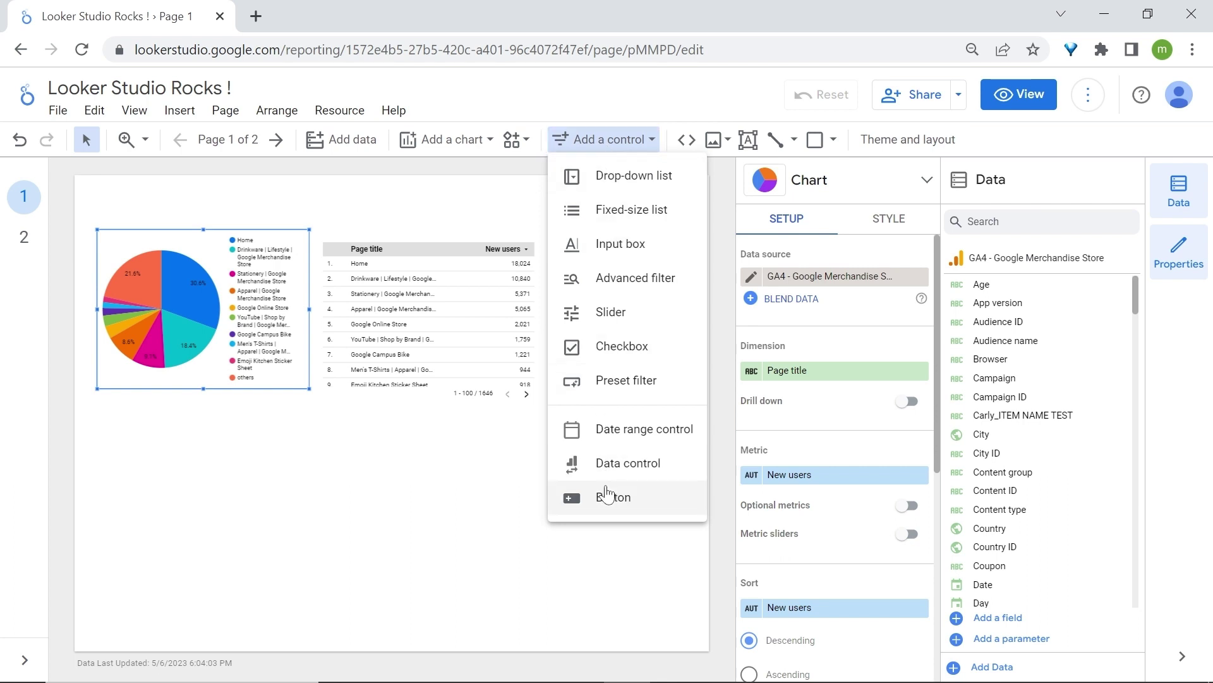
left_click(632, 181)
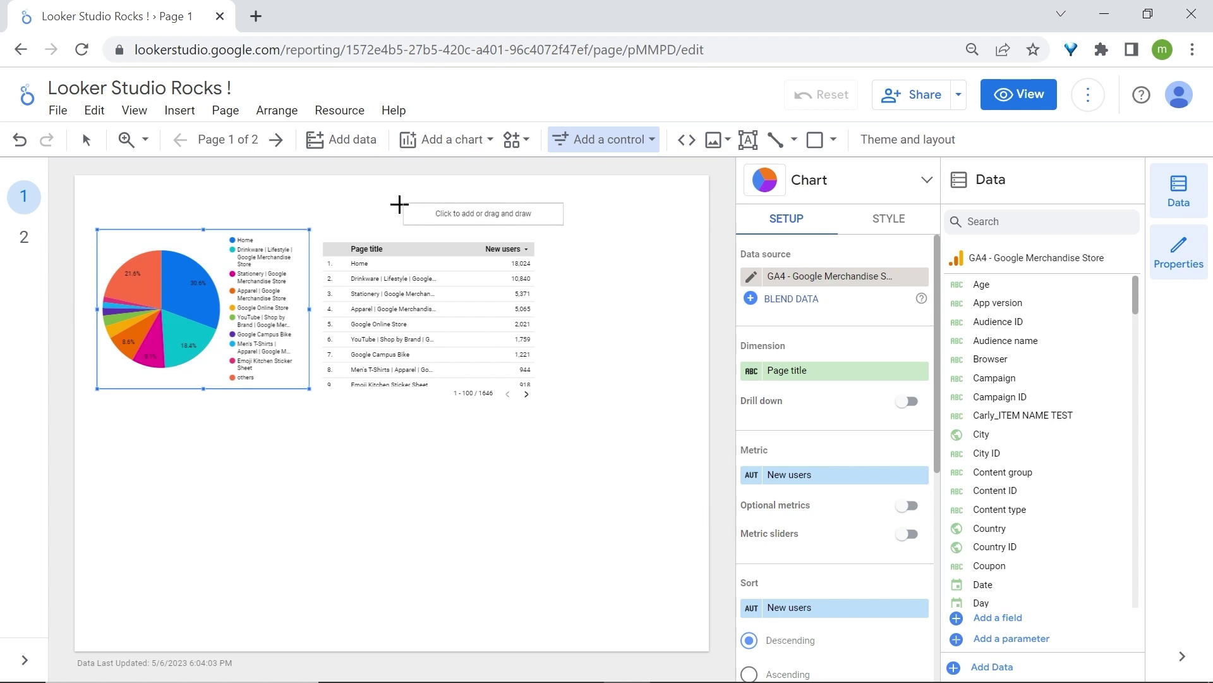
left_click(382, 182)
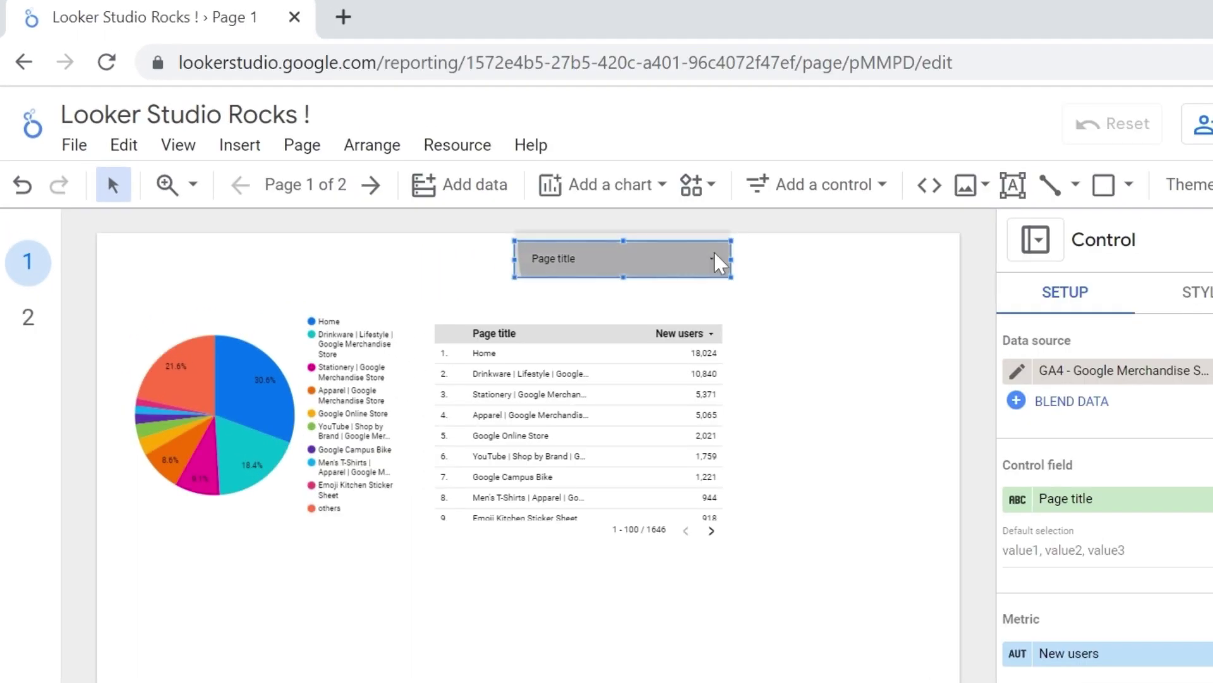
left_click(530, 196)
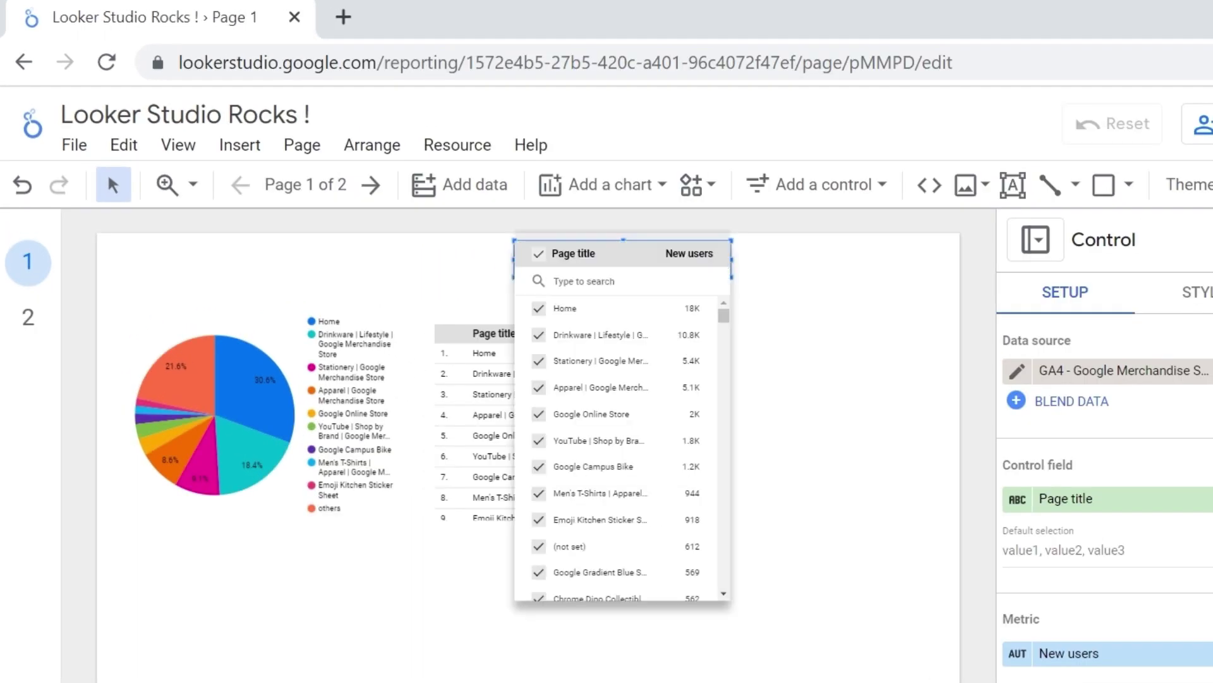
mouse_move(538, 314)
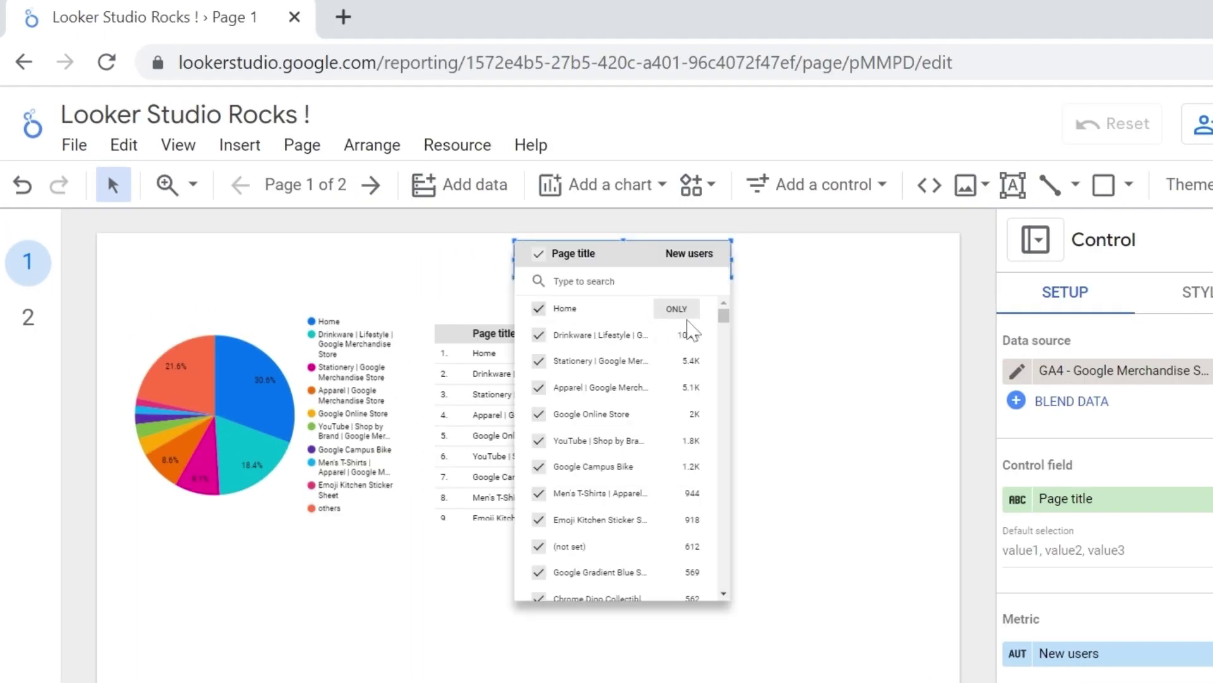
left_click(675, 309)
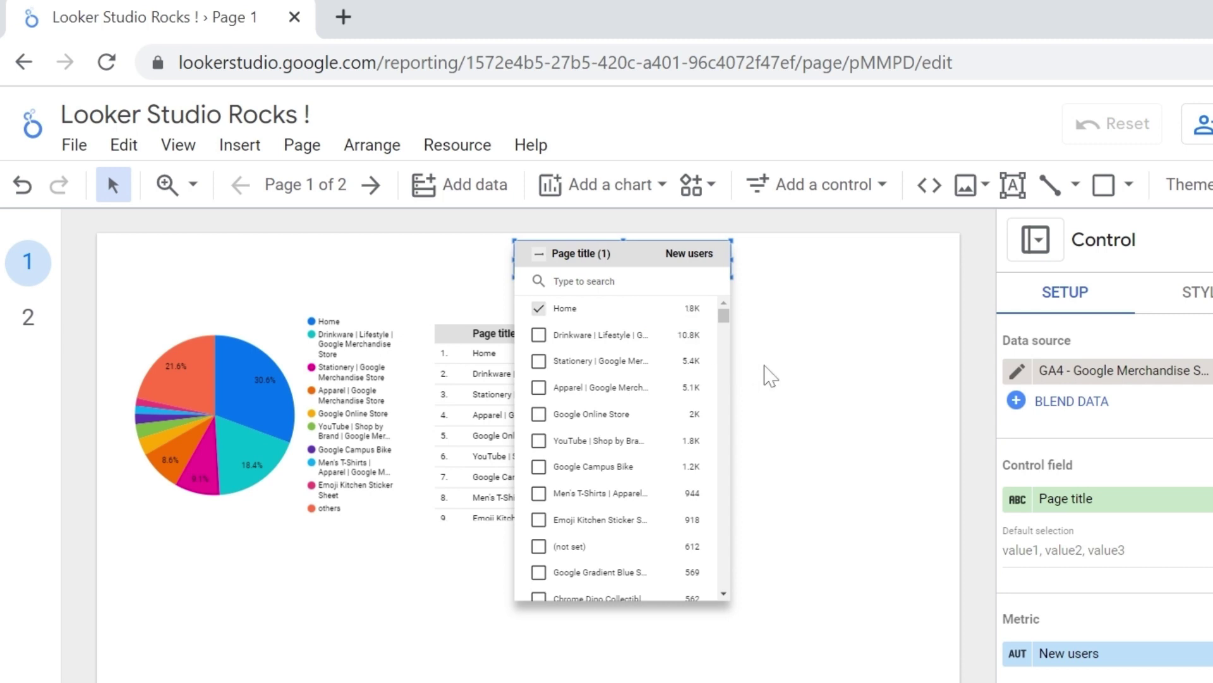
left_click(850, 407)
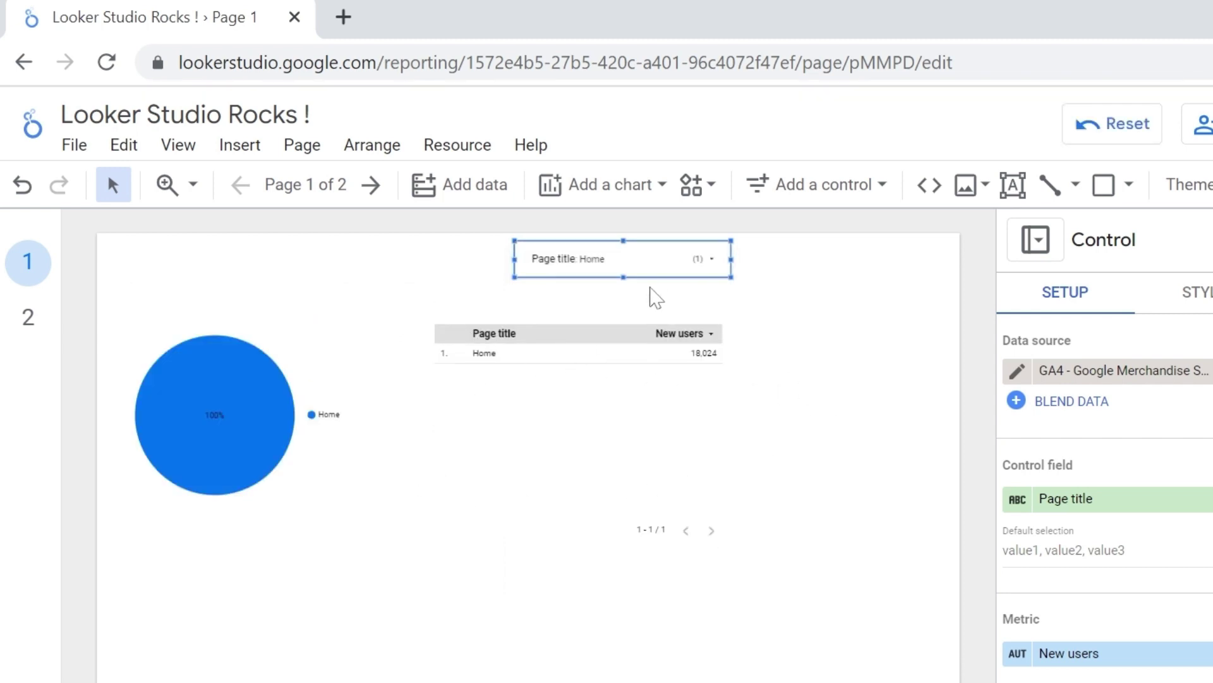
key("Delete")
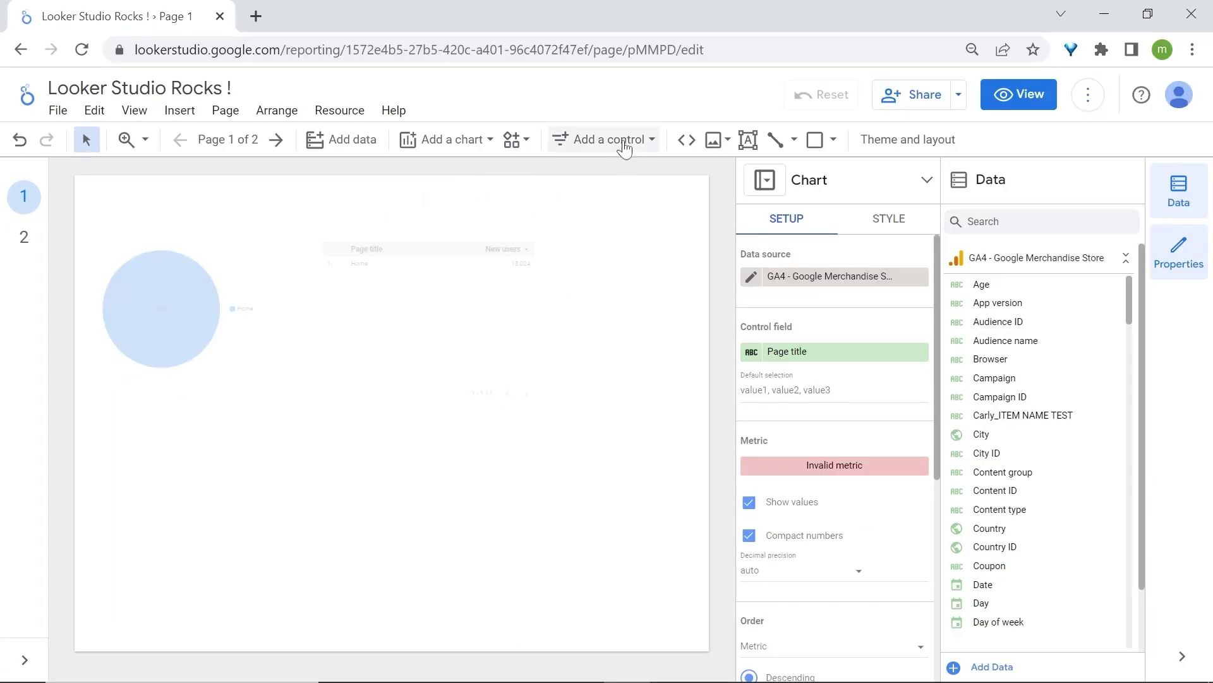
Step: Place a date range control at the top right of page 1 and check its calendar
left_click(623, 145)
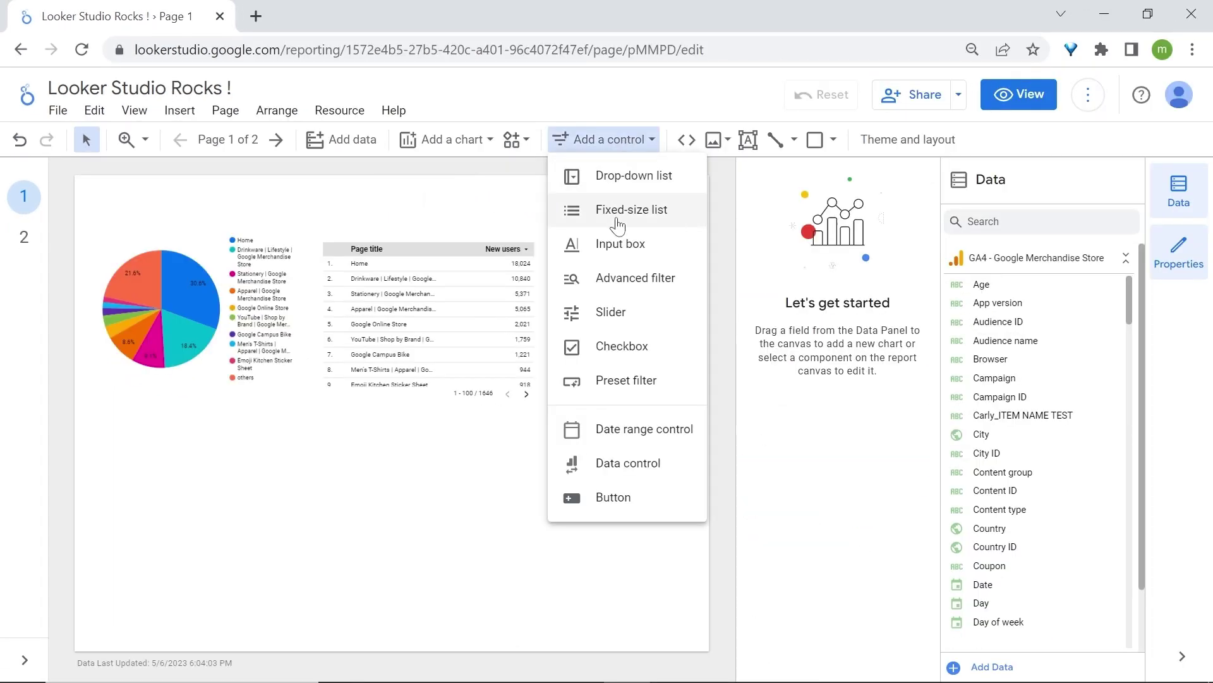
left_click(649, 436)
left_click(483, 188)
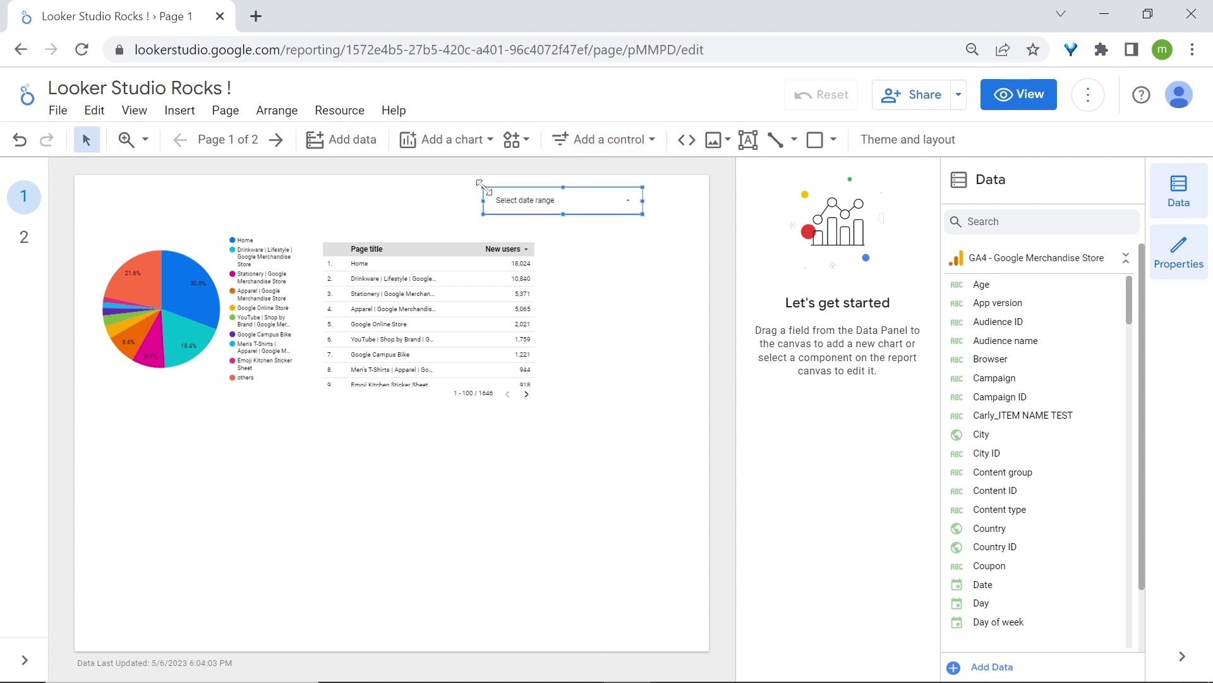
left_click(627, 200)
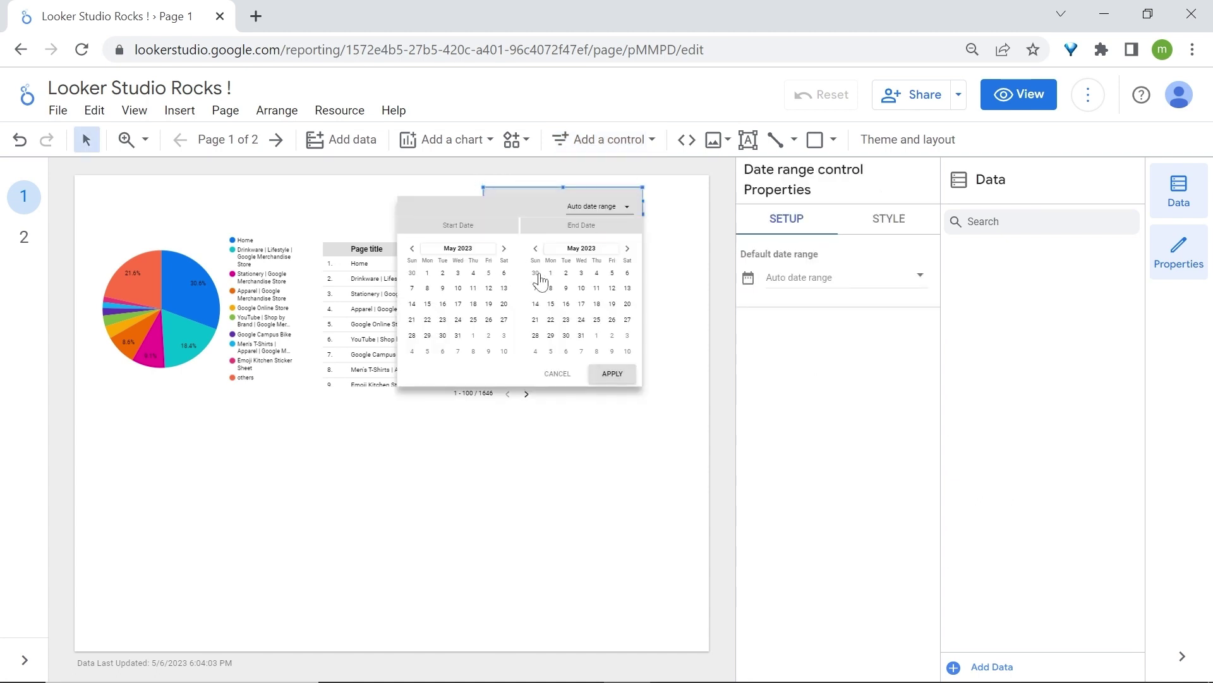
left_click(689, 227)
Step: In view mode, set the date range to May 1 – May 31, 2023, then resume editing
left_click(996, 113)
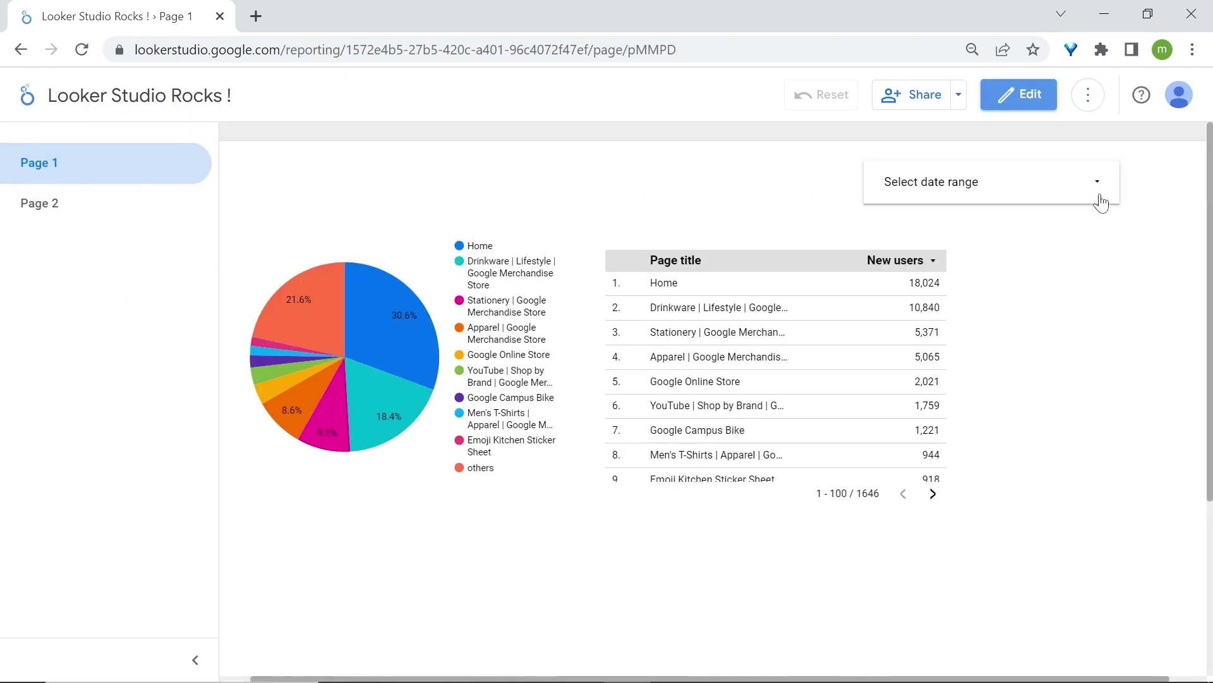
left_click(1100, 185)
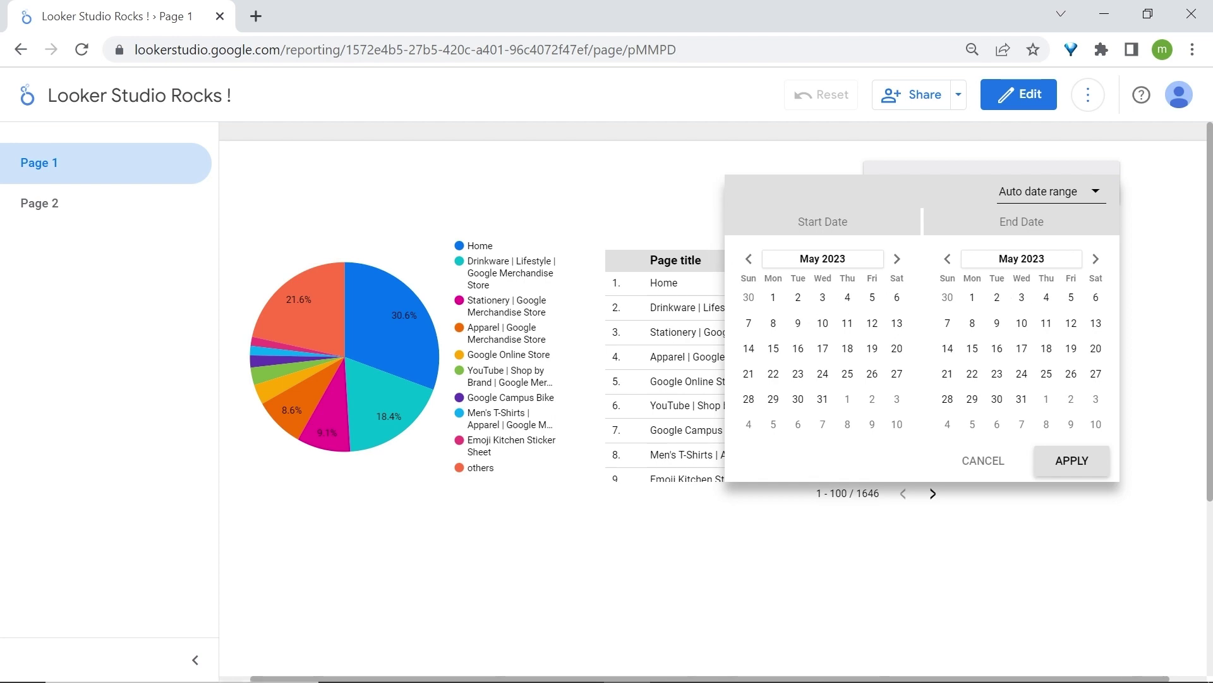
left_click(773, 299)
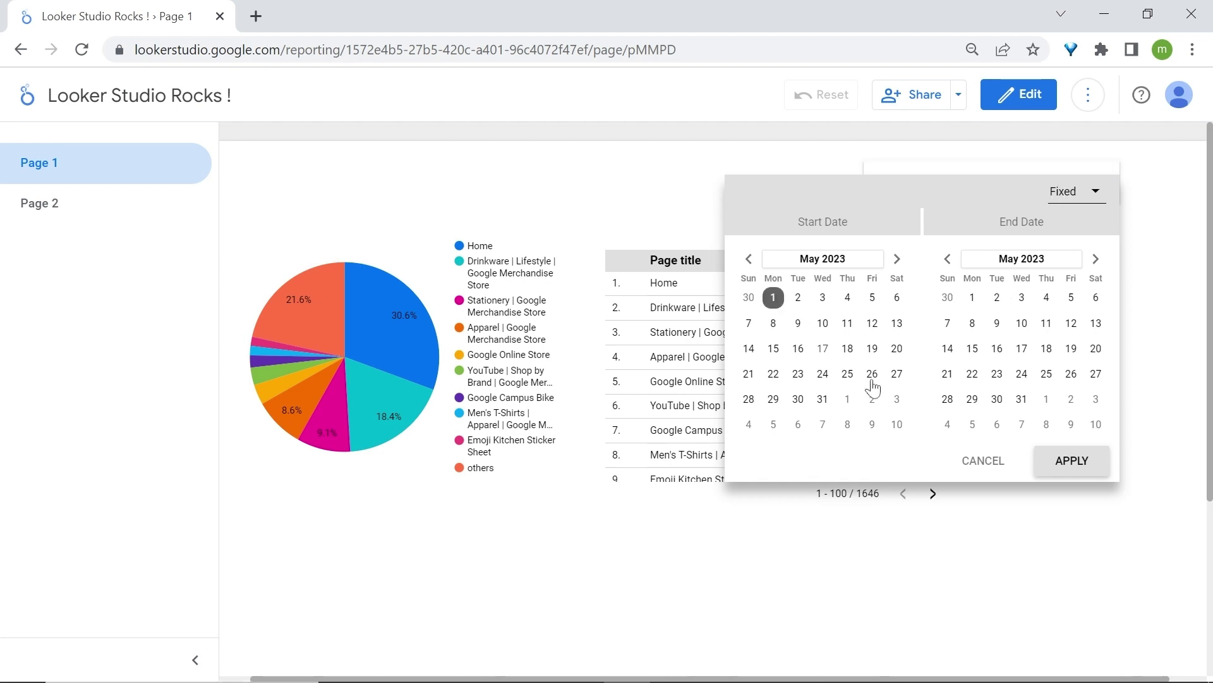
left_click(1022, 399)
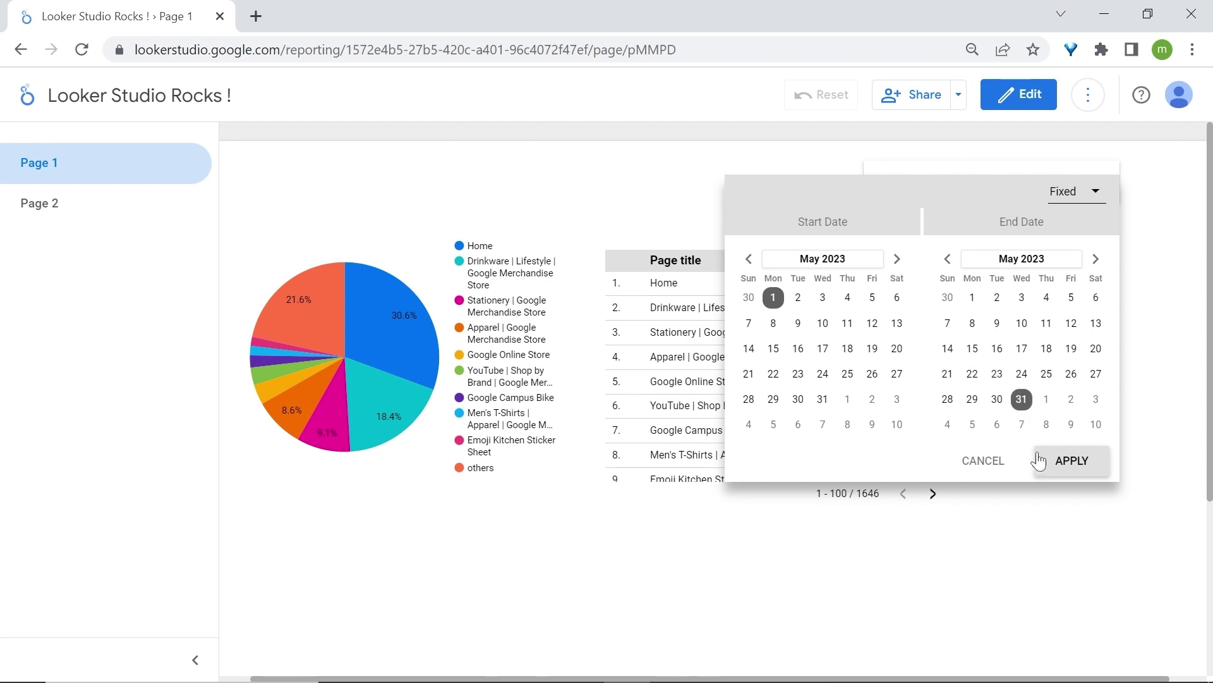
left_click(1074, 461)
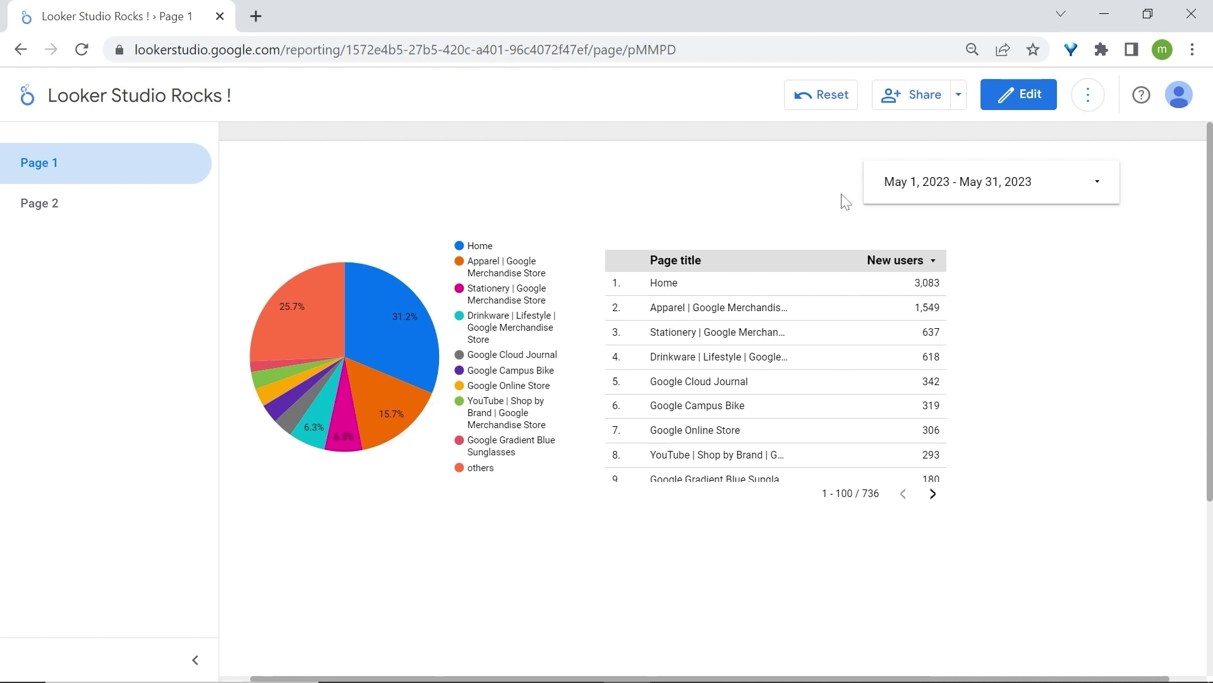
left_click(1018, 95)
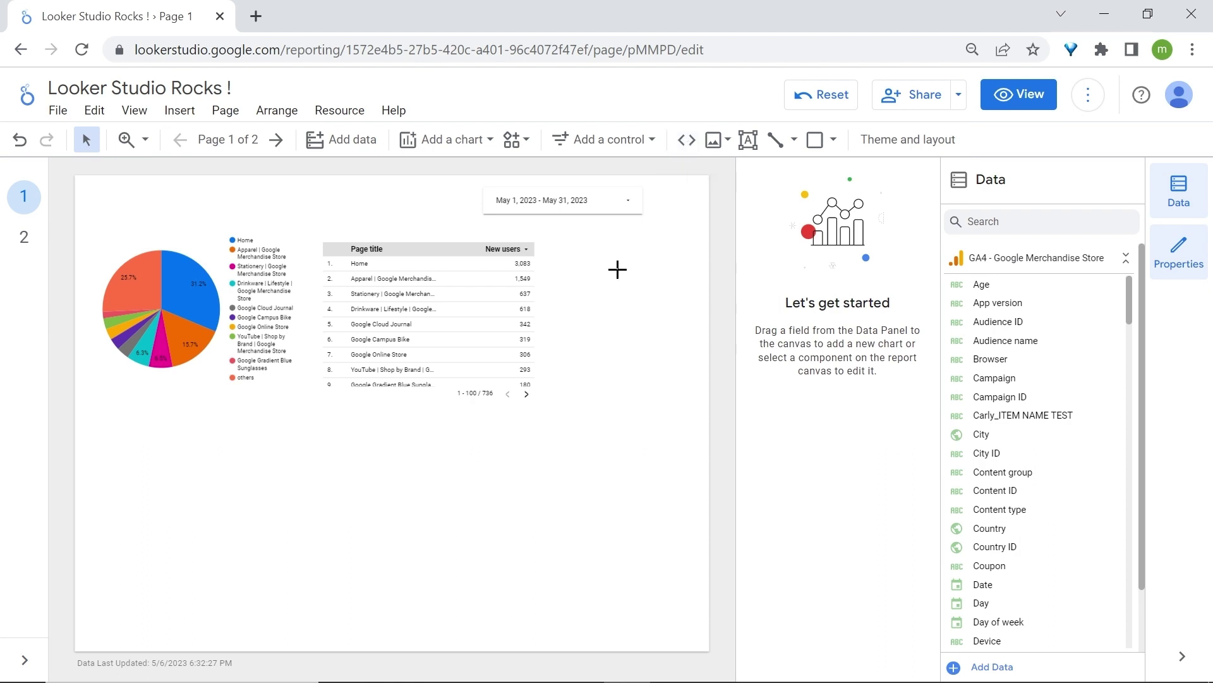
Step: Delete the pie chart and table, then embed the YouTube video URL on the left
left_click_drag(617, 270, 149, 239)
key("Delete")
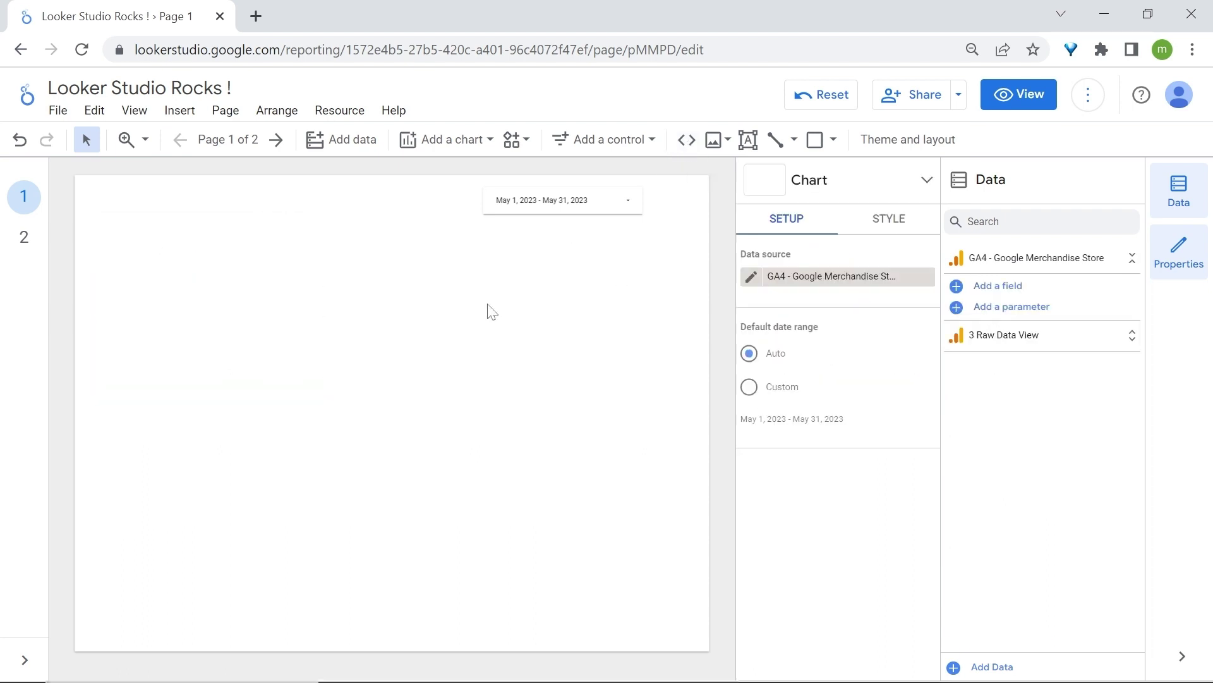
left_click(686, 140)
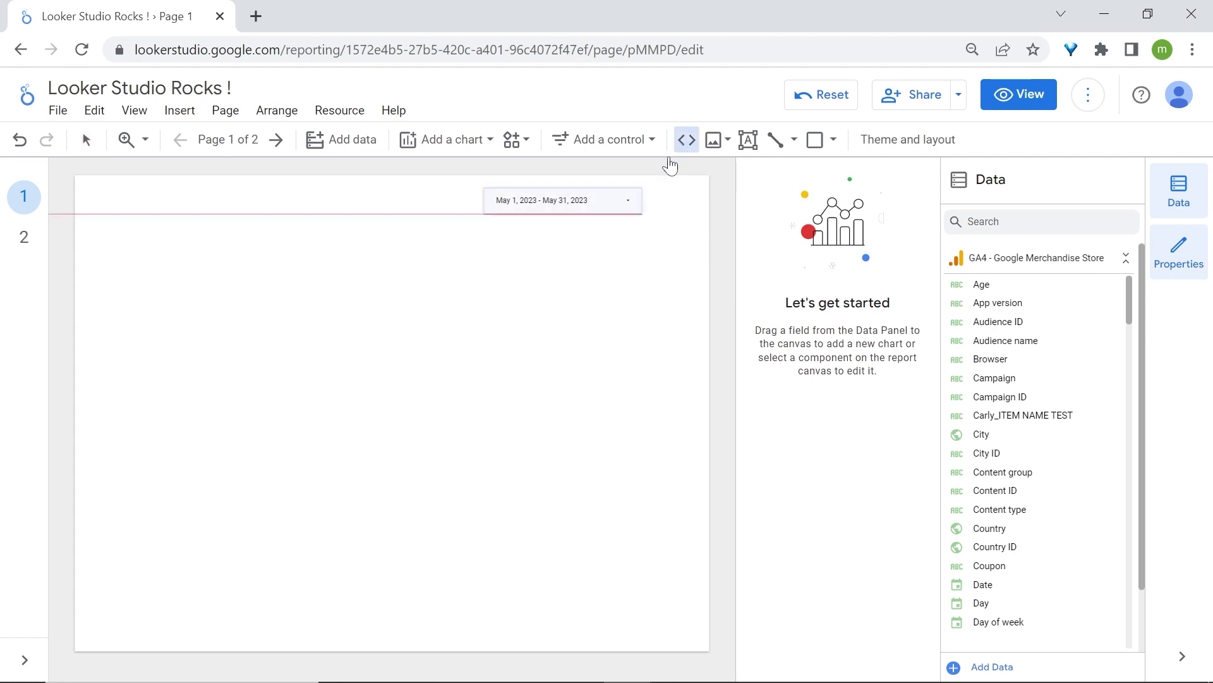
left_click_drag(300, 256, 512, 415)
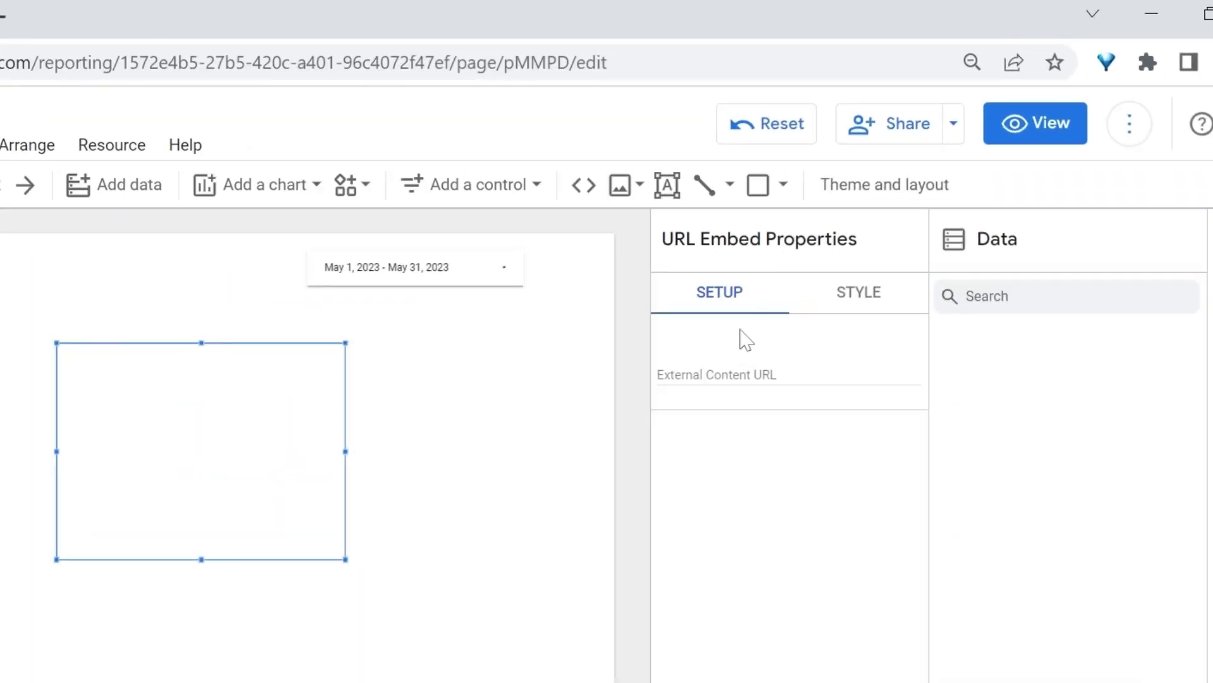
left_click(745, 374)
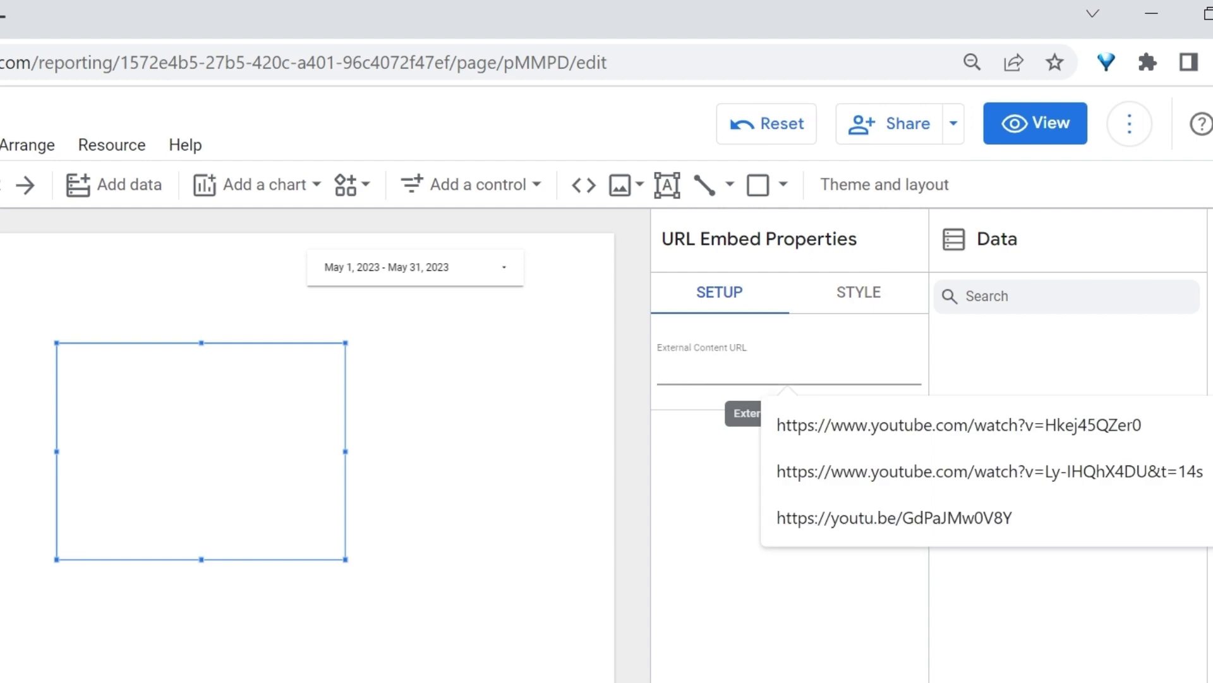
left_click(894, 518)
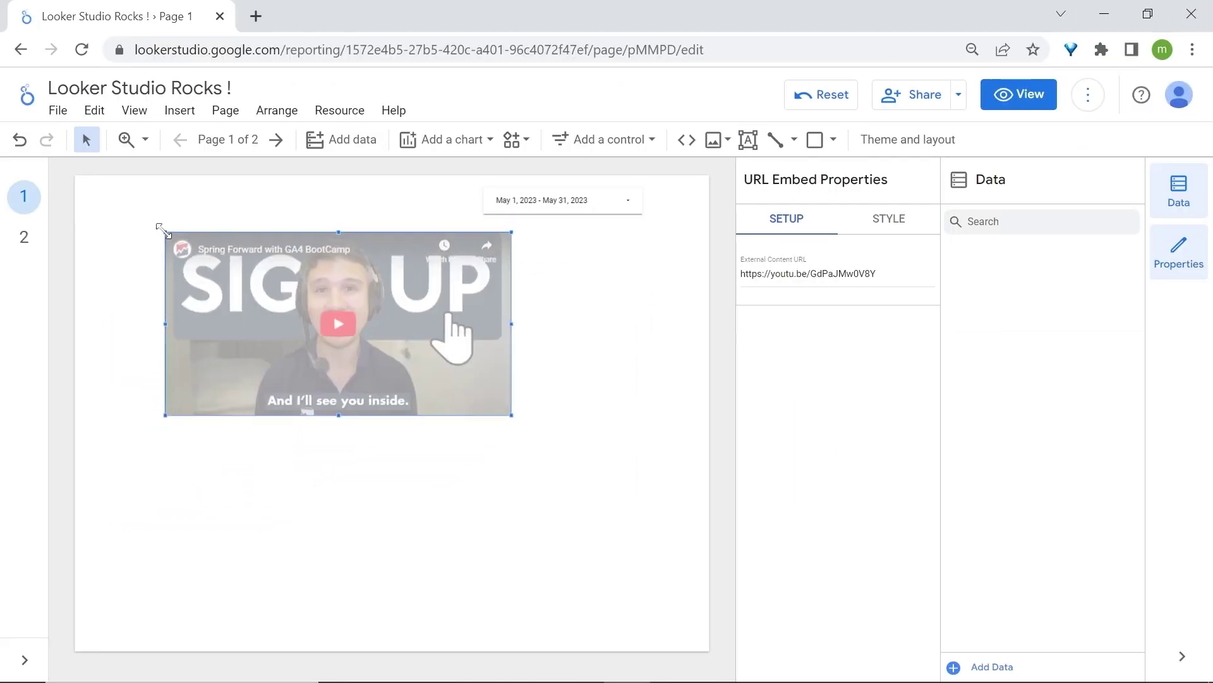
Step: Enlarge the video embed, play and pause it, then delete it
left_click_drag(161, 229, 130, 214)
left_click(360, 335)
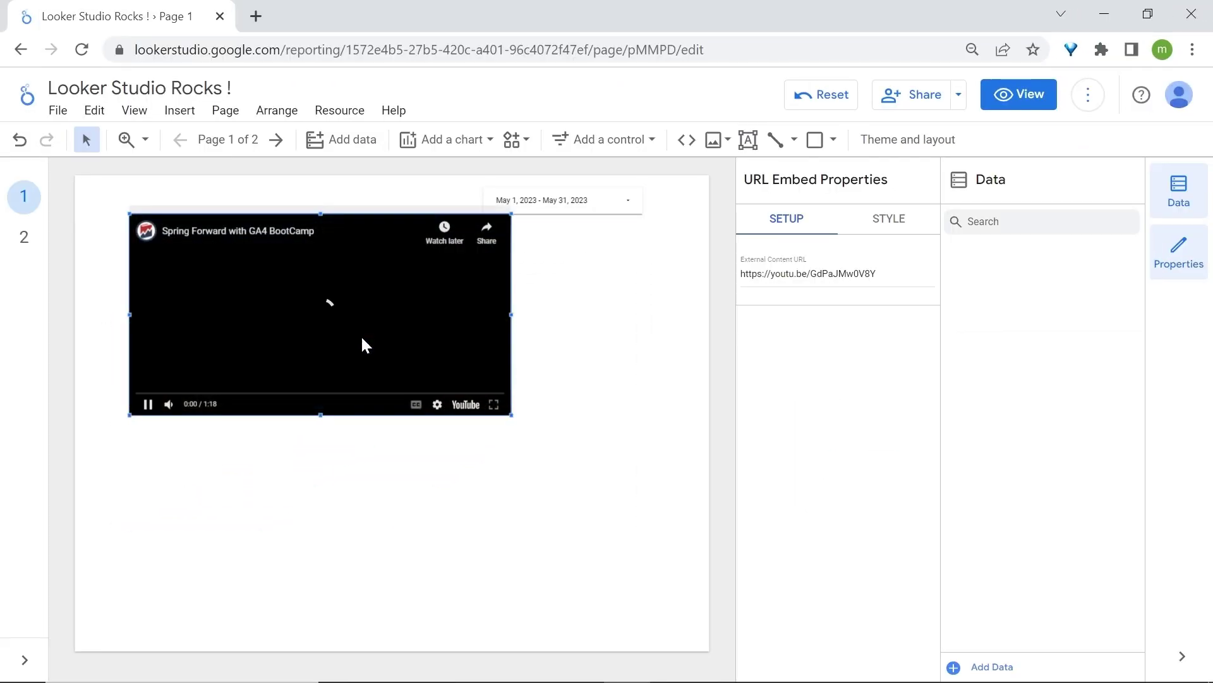
left_click(148, 405)
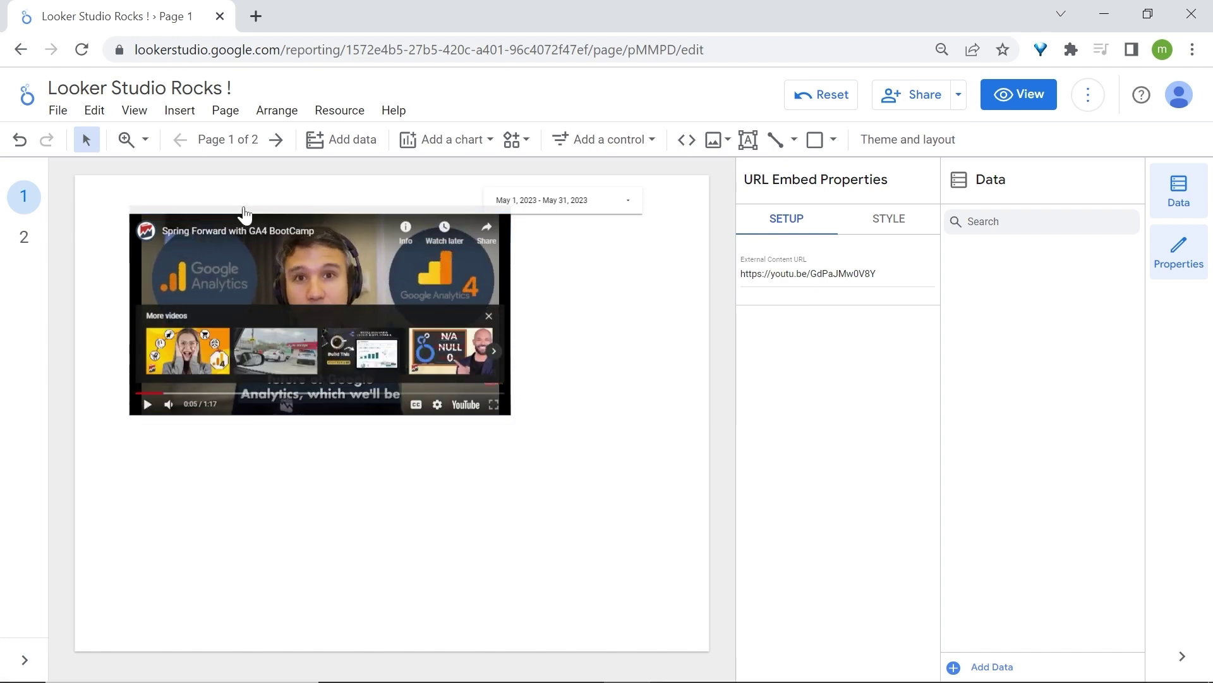
key("Delete")
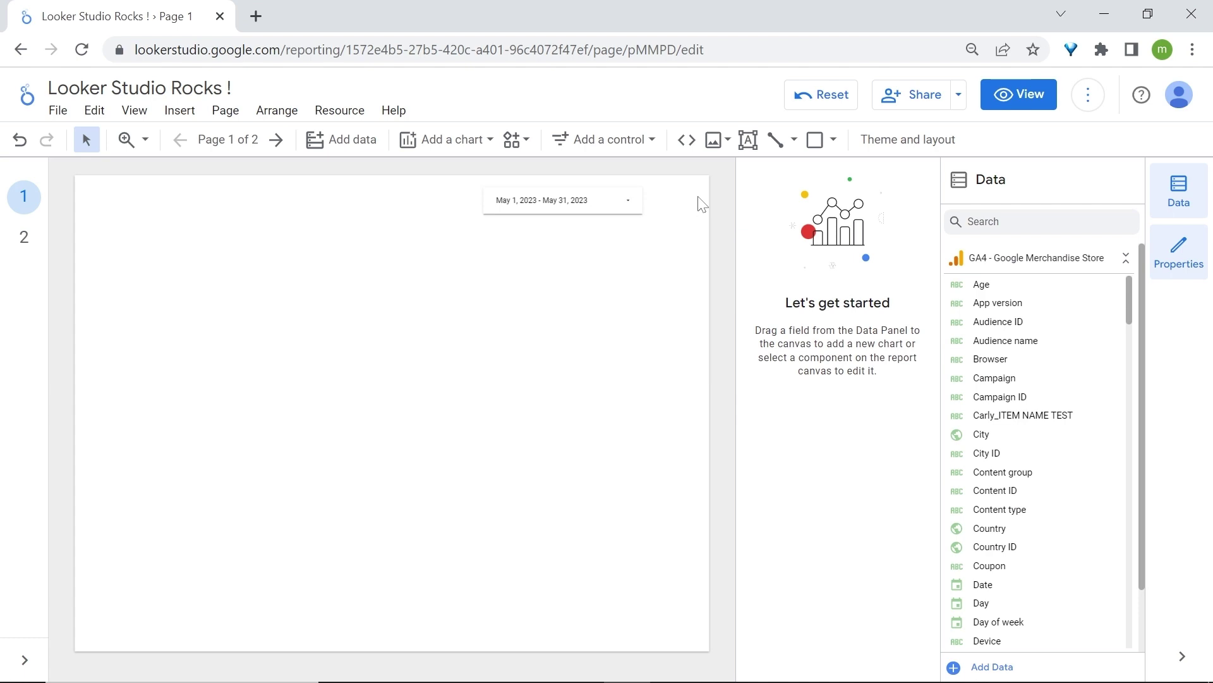
Step: Upload the MeasureSchool-A-1024x260 logo image and move it near the top of page 1
left_click(725, 142)
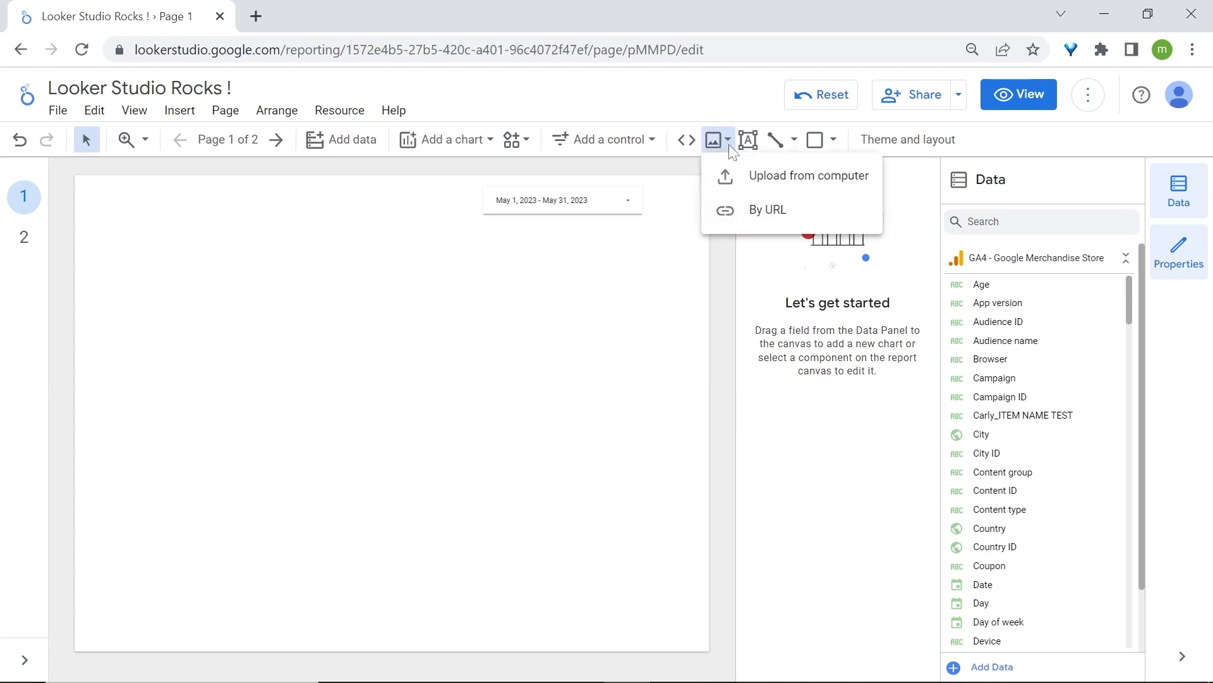
left_click(778, 180)
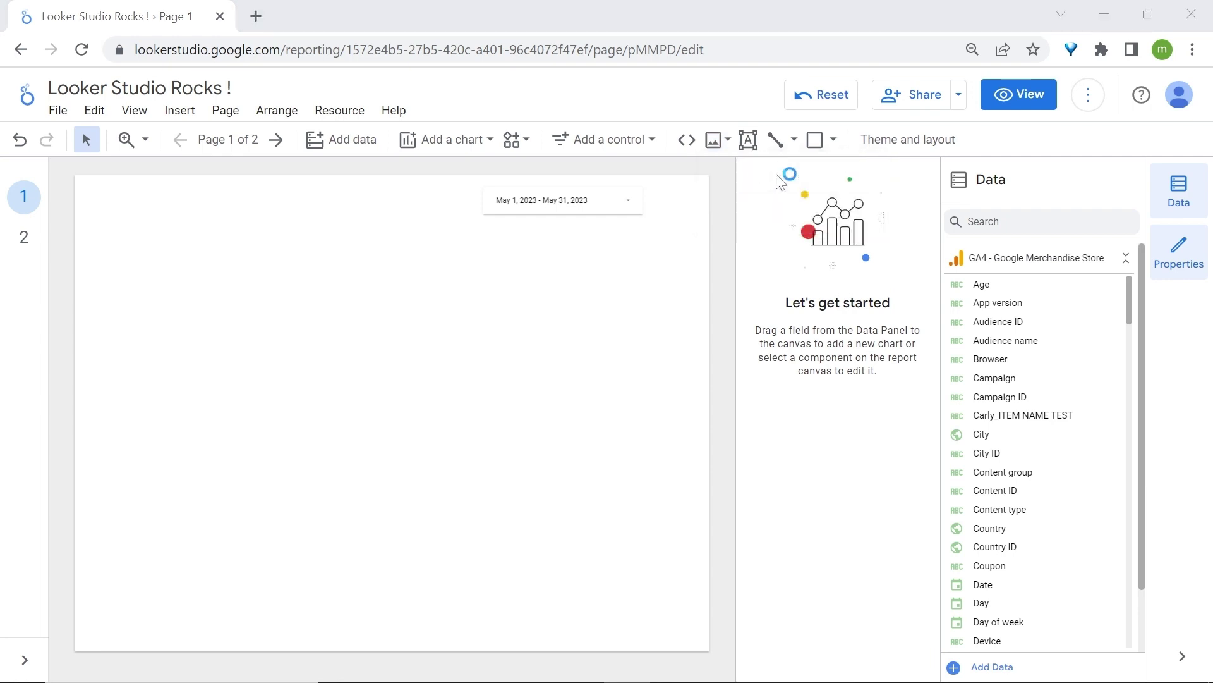
left_click(651, 336)
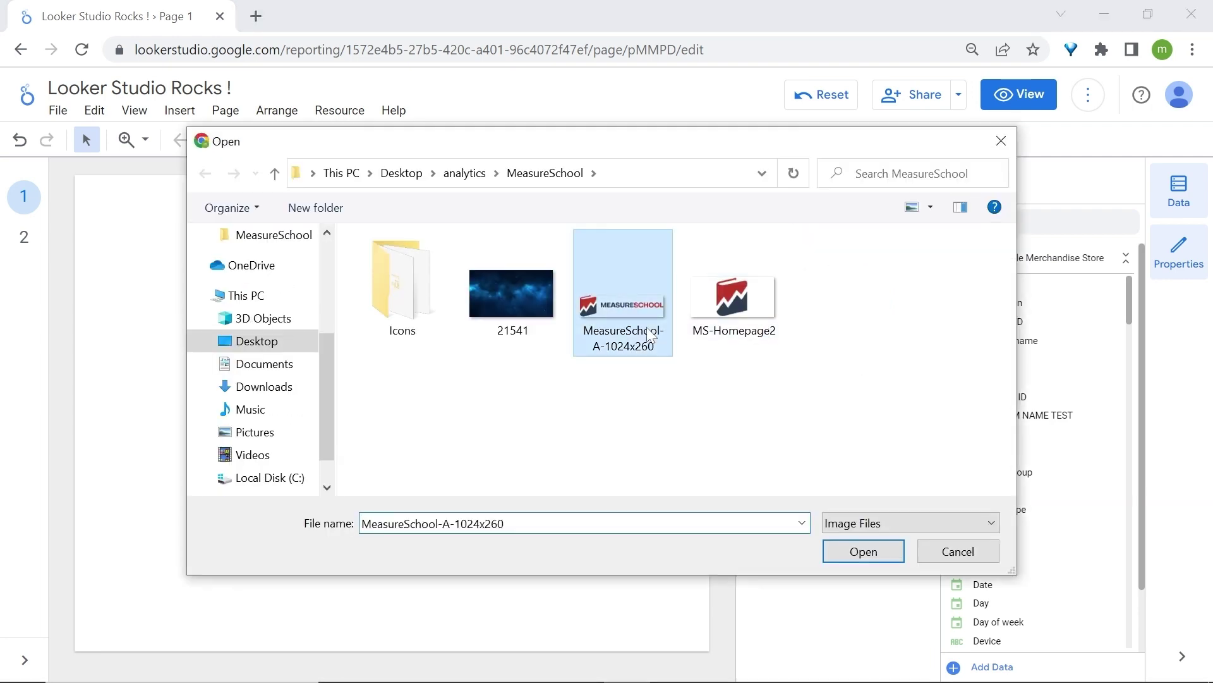
left_click(875, 548)
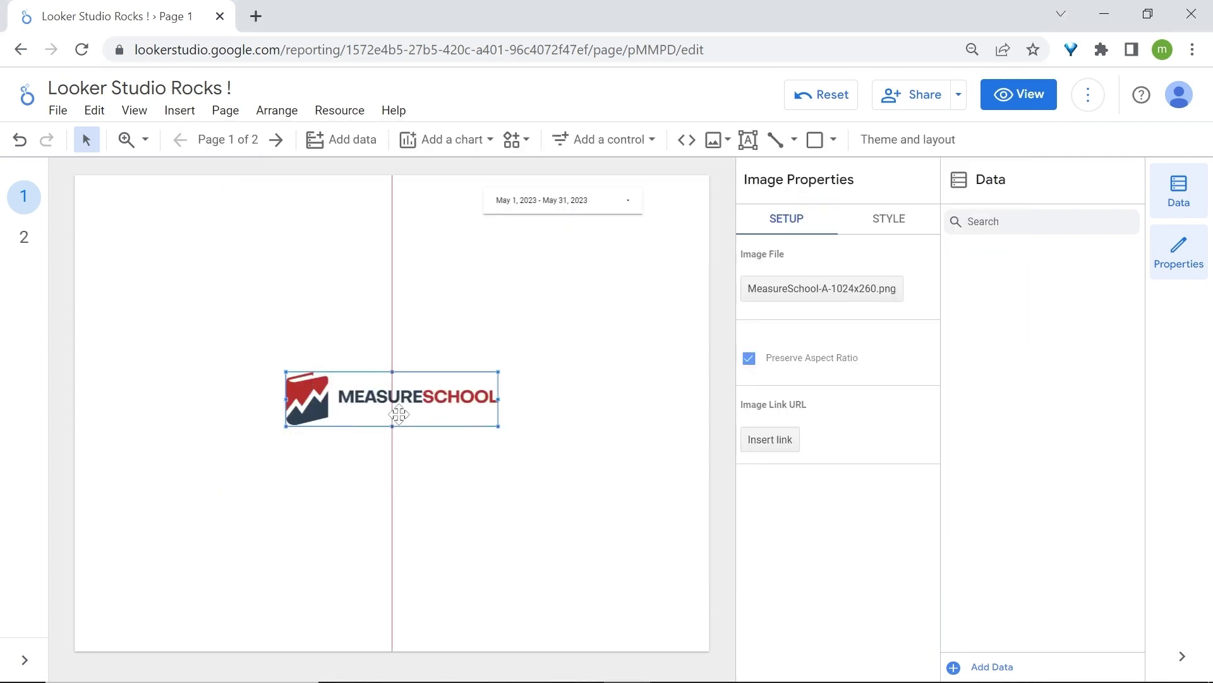
left_click_drag(398, 411, 411, 268)
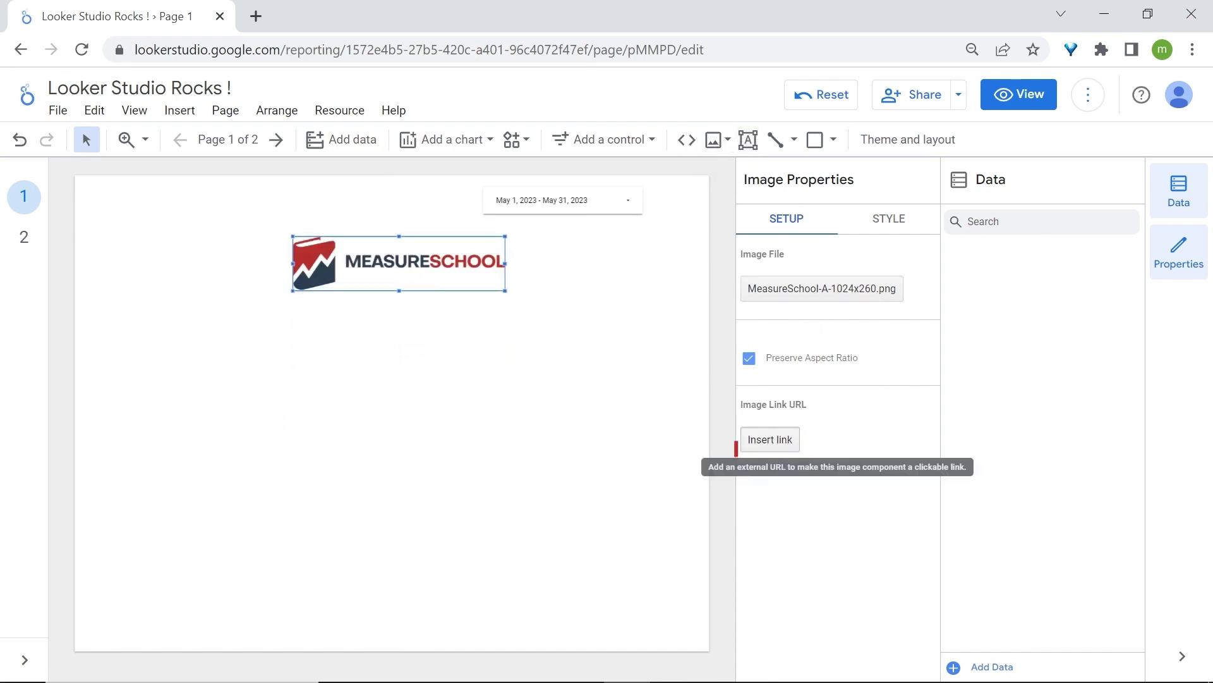
Step: Leave the logo without a link and deselect it
left_click(770, 440)
left_click(716, 431)
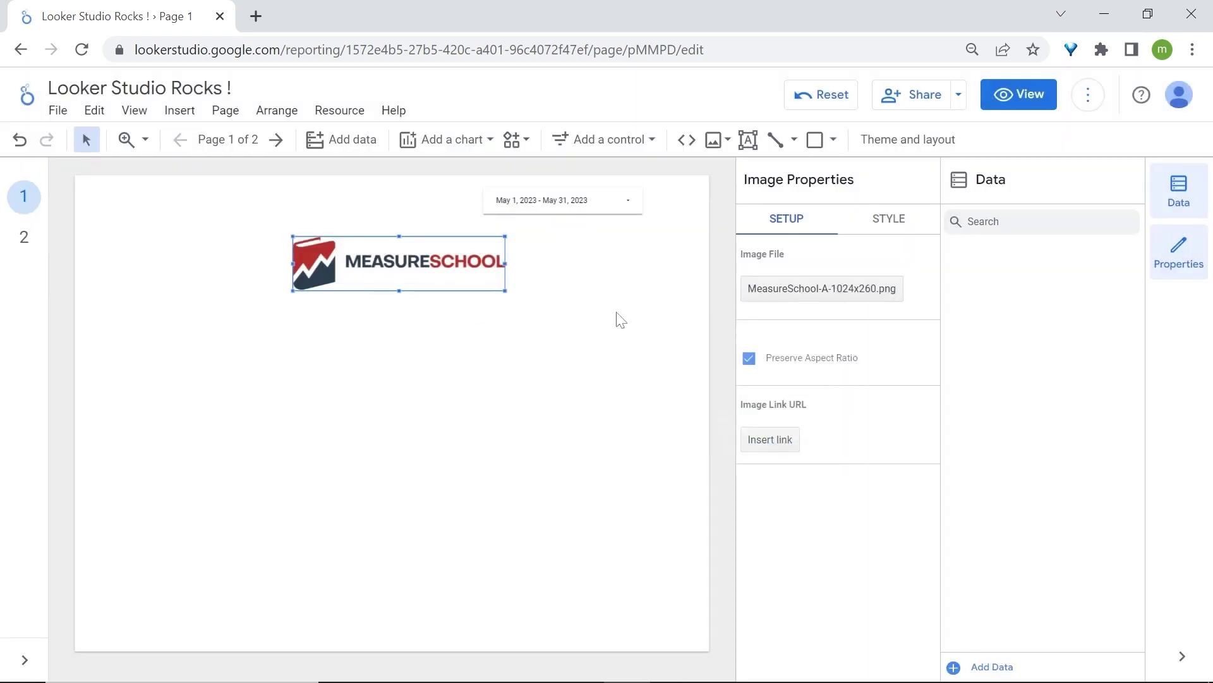
left_click(622, 297)
left_click(791, 140)
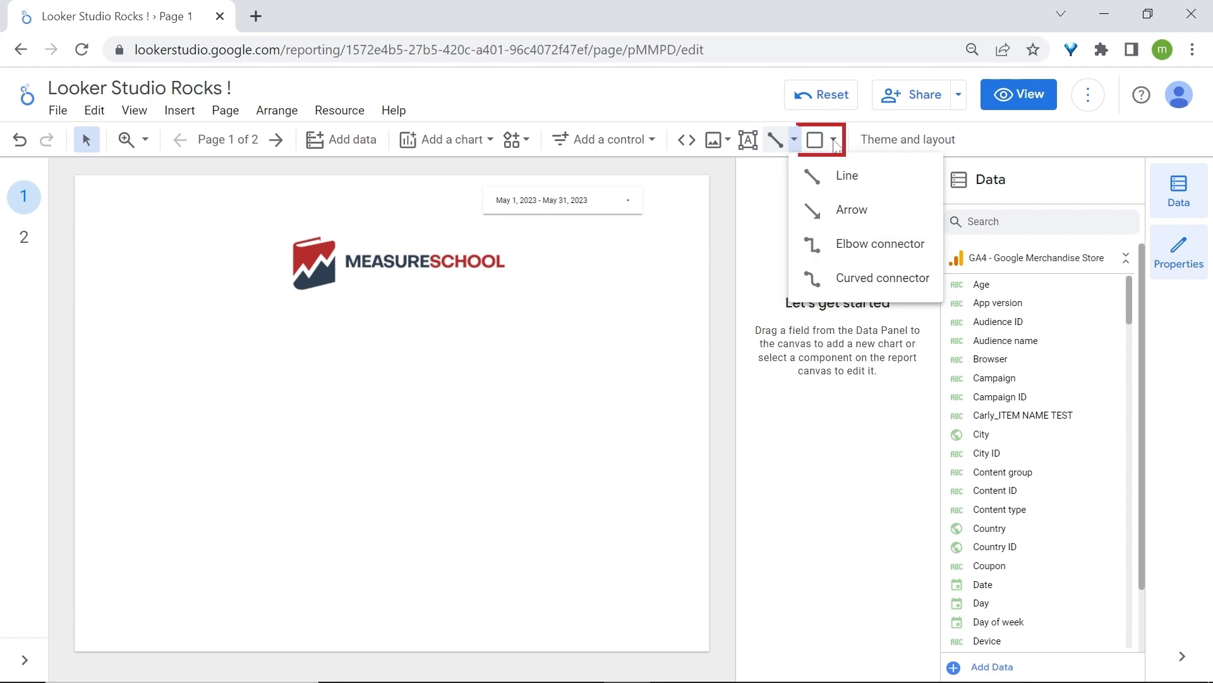
Step: Draw a grey ellipse at the left below the logo
left_click(834, 140)
left_click(834, 139)
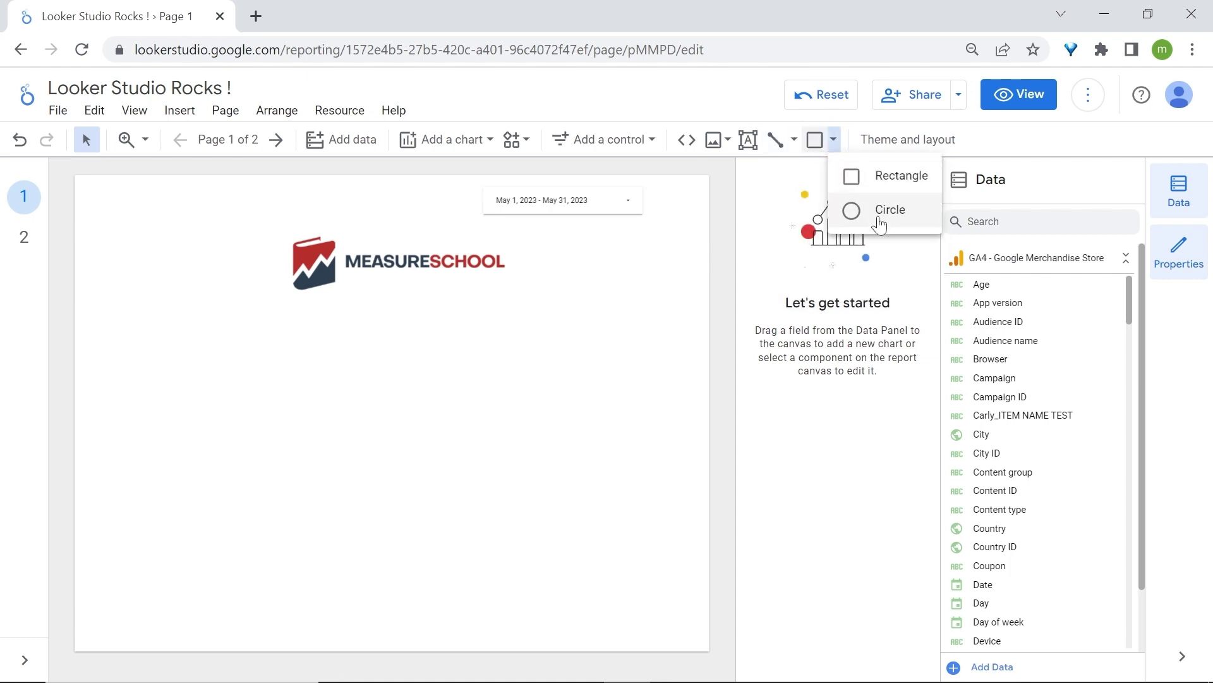
left_click(880, 223)
left_click_drag(178, 349, 312, 429)
Step: Draw a teal rectangle to the right of the ellipse, discarding an extra rectangle
left_click(834, 140)
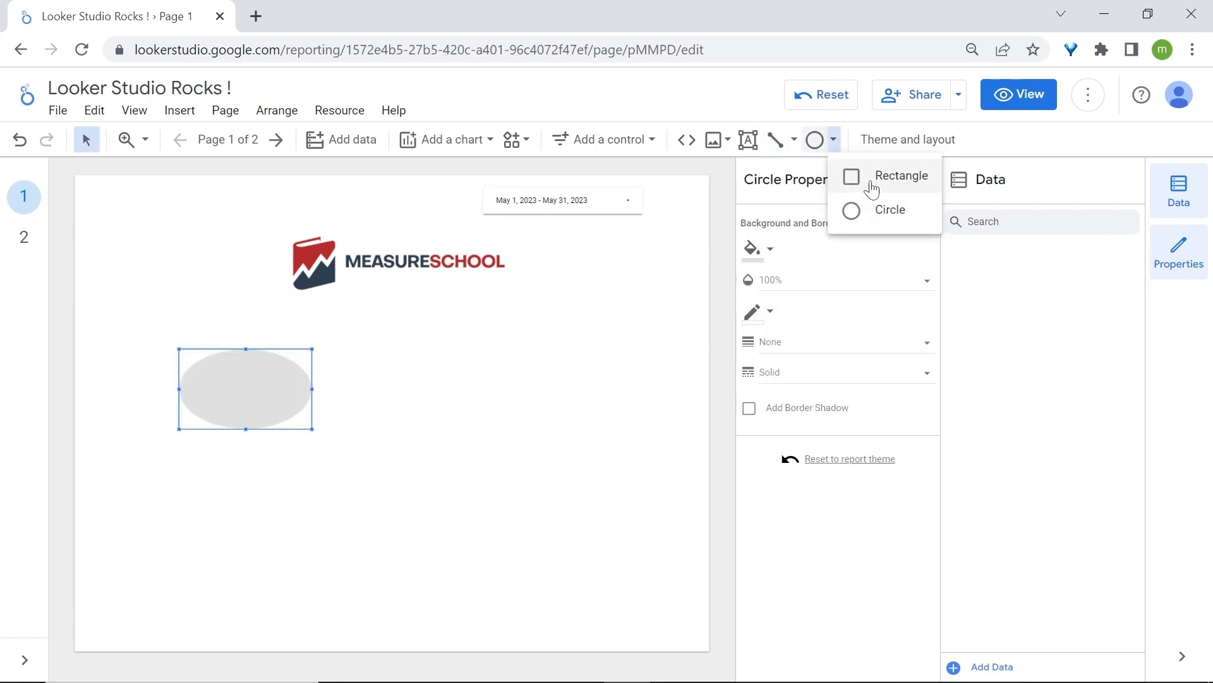
left_click(872, 184)
left_click_drag(375, 345, 668, 451)
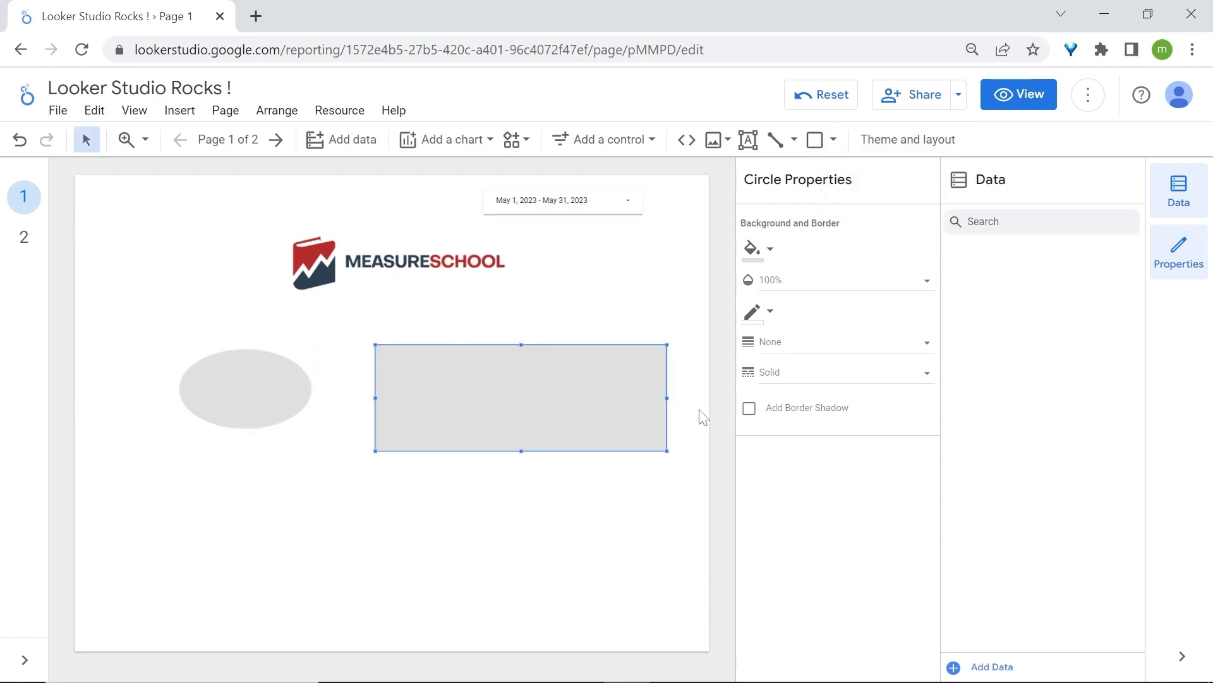
left_click(772, 253)
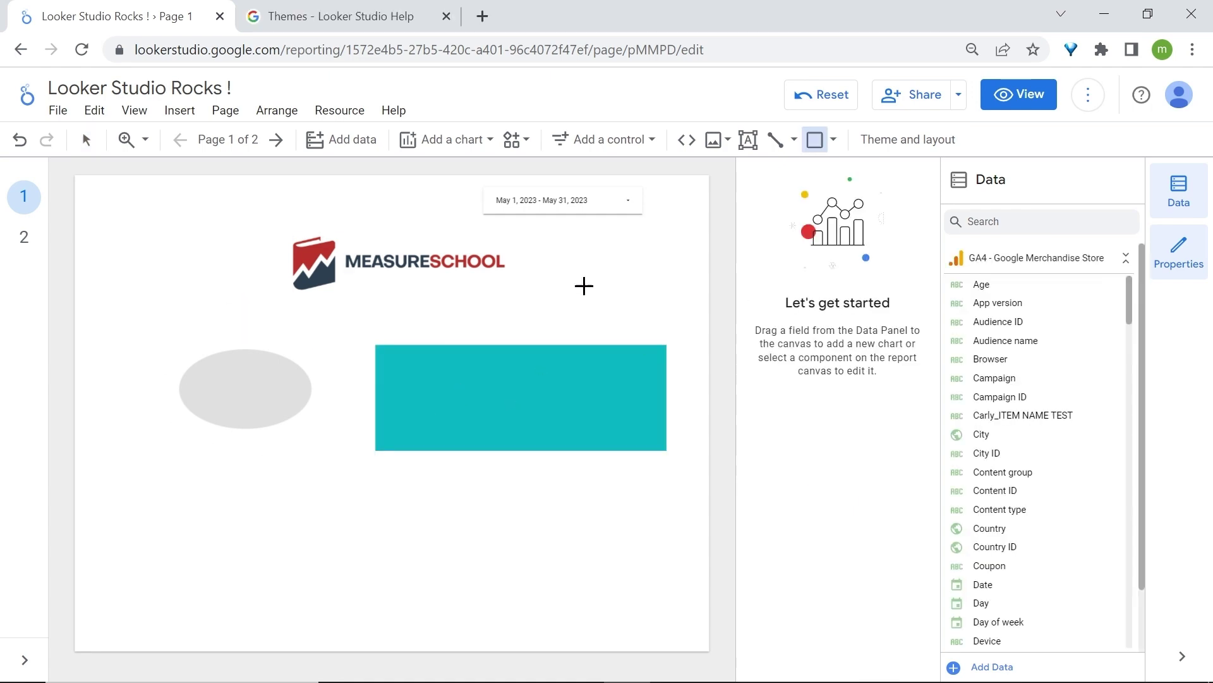
left_click_drag(328, 317, 523, 442)
key("Delete")
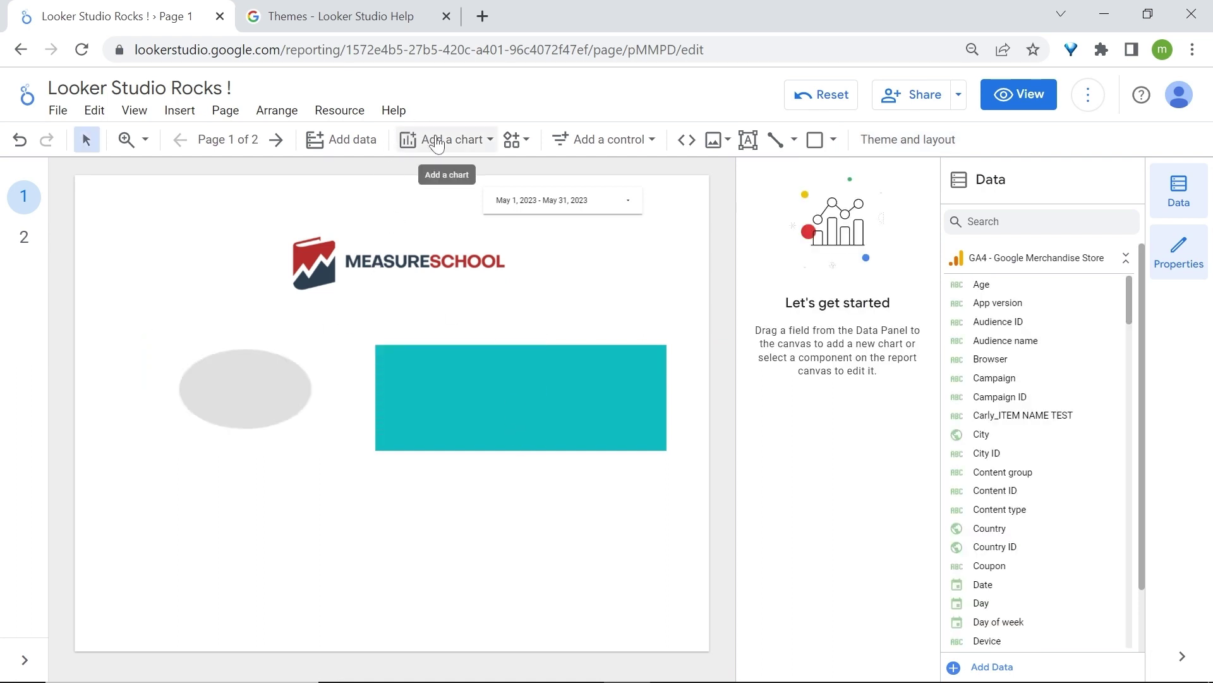
Step: Add an Event name / Views table at the lower left of the page
left_click(436, 141)
left_click(425, 194)
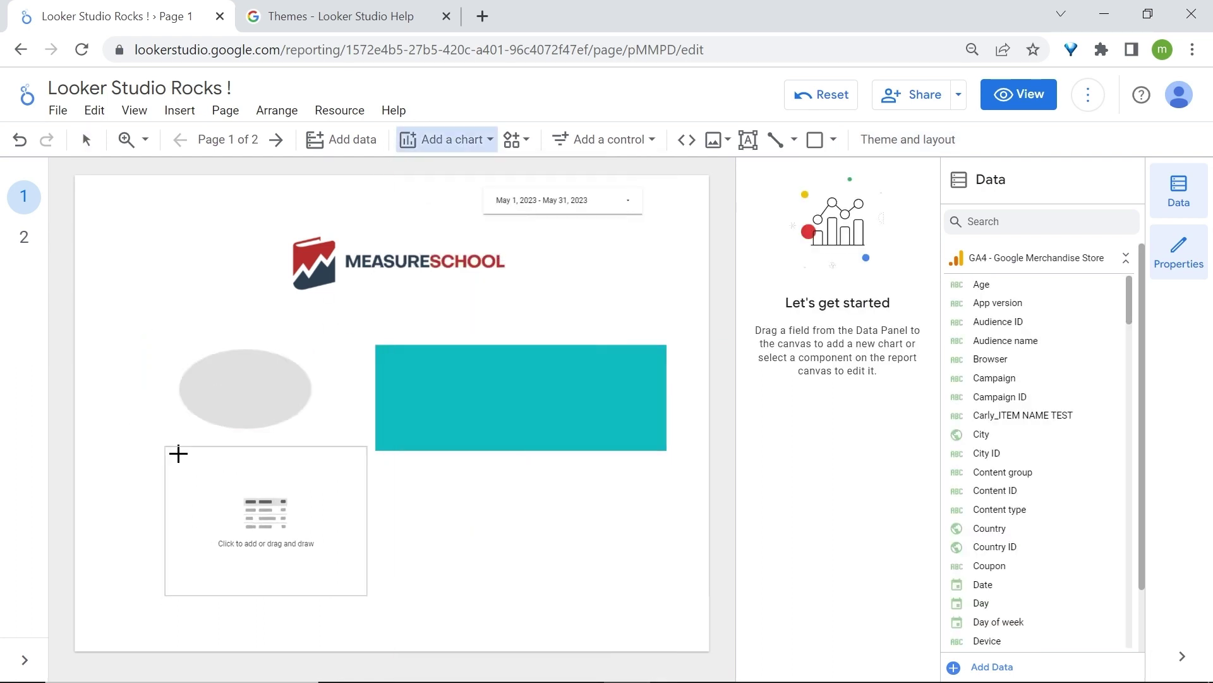
left_click_drag(181, 454, 366, 618)
Step: Centre the event table under the logo and switch the report theme to Fog
left_click_drag(329, 534, 433, 412)
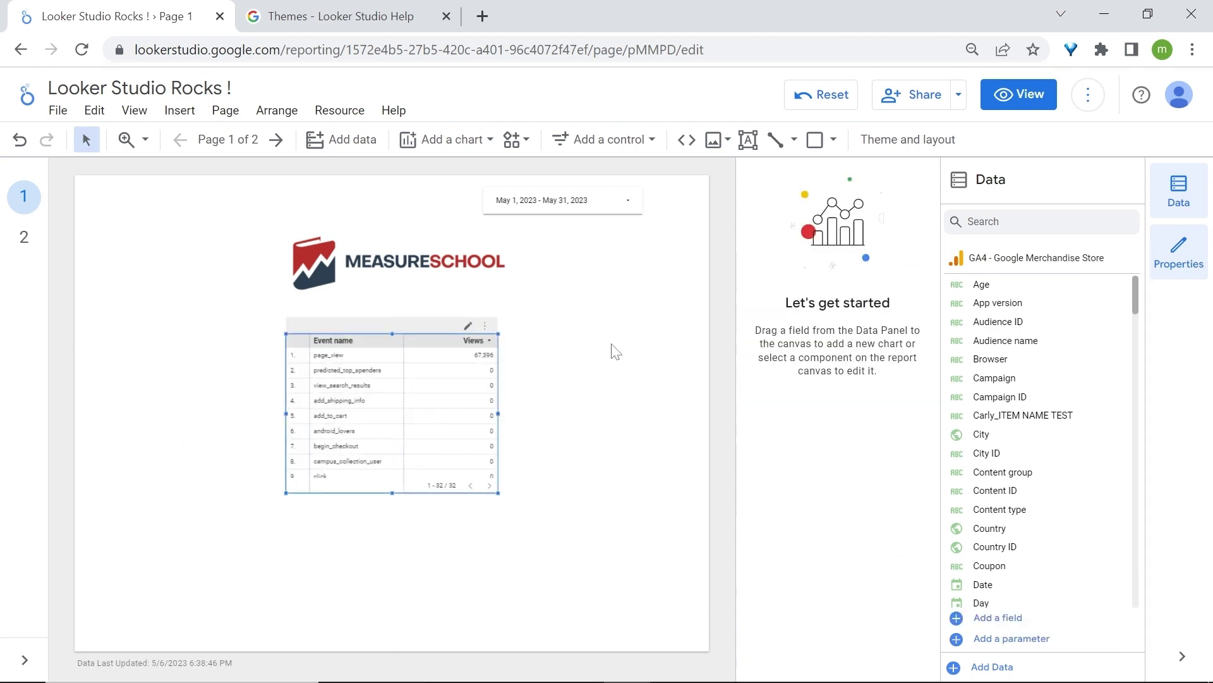
left_click(906, 140)
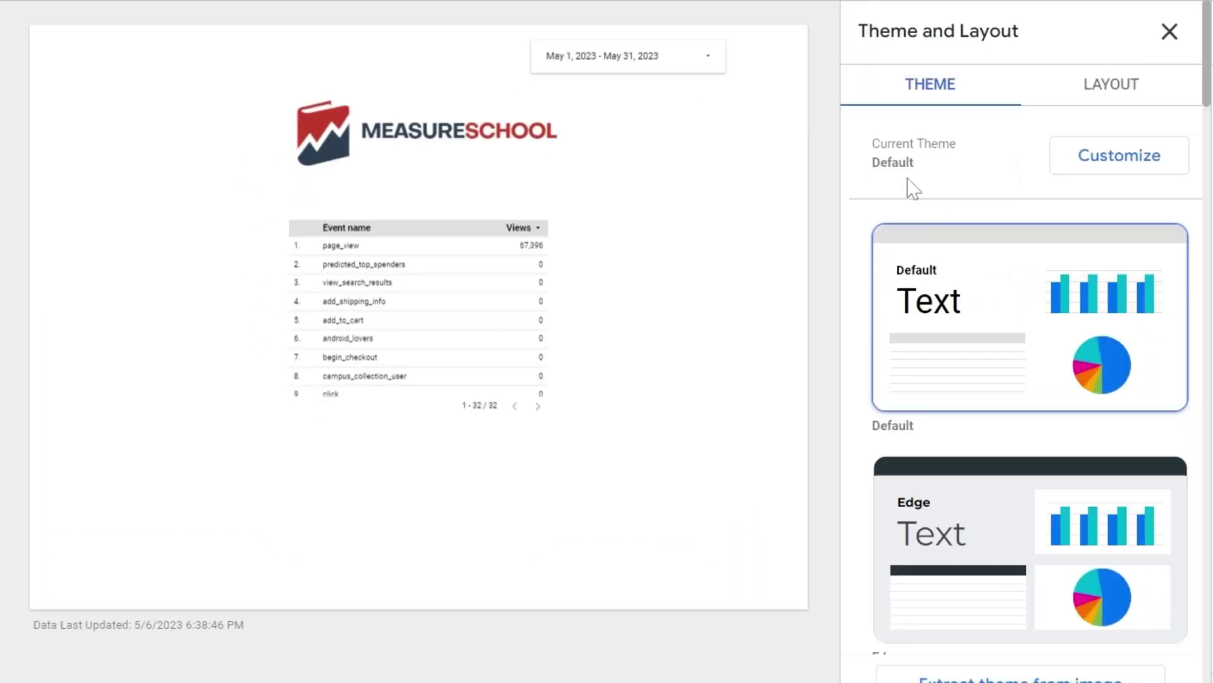
scroll(992, 370, "down", 9)
scroll(991, 371, "up", 1)
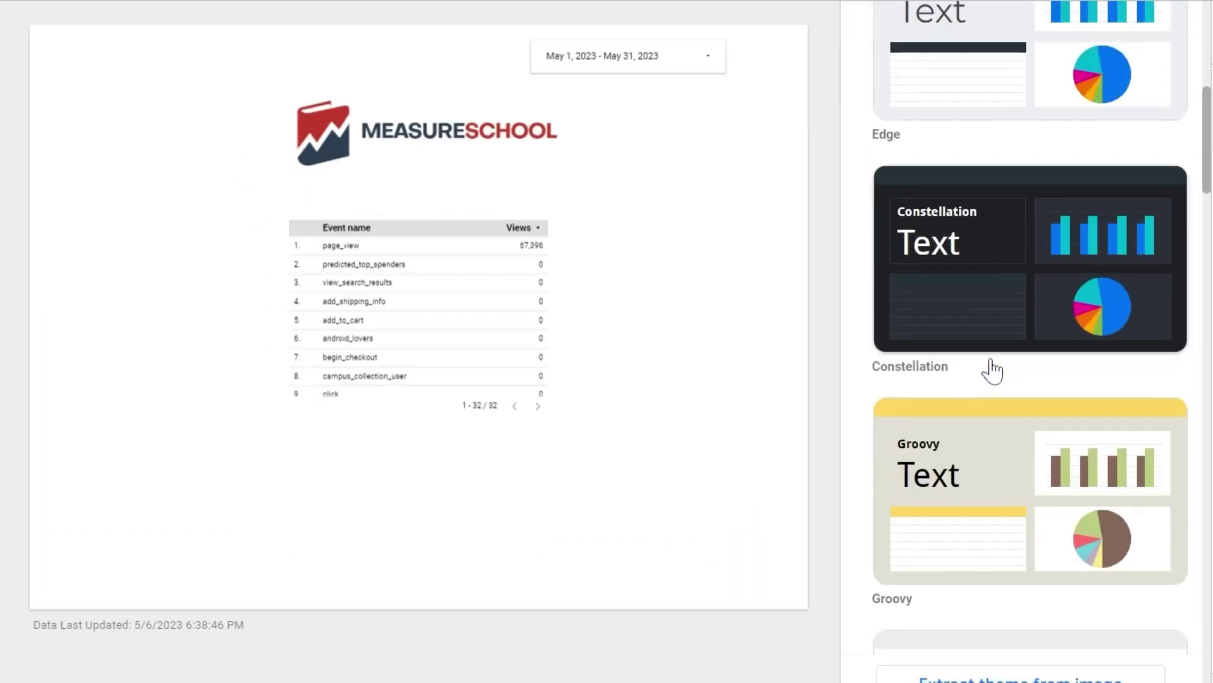
scroll(992, 366, "down", 2)
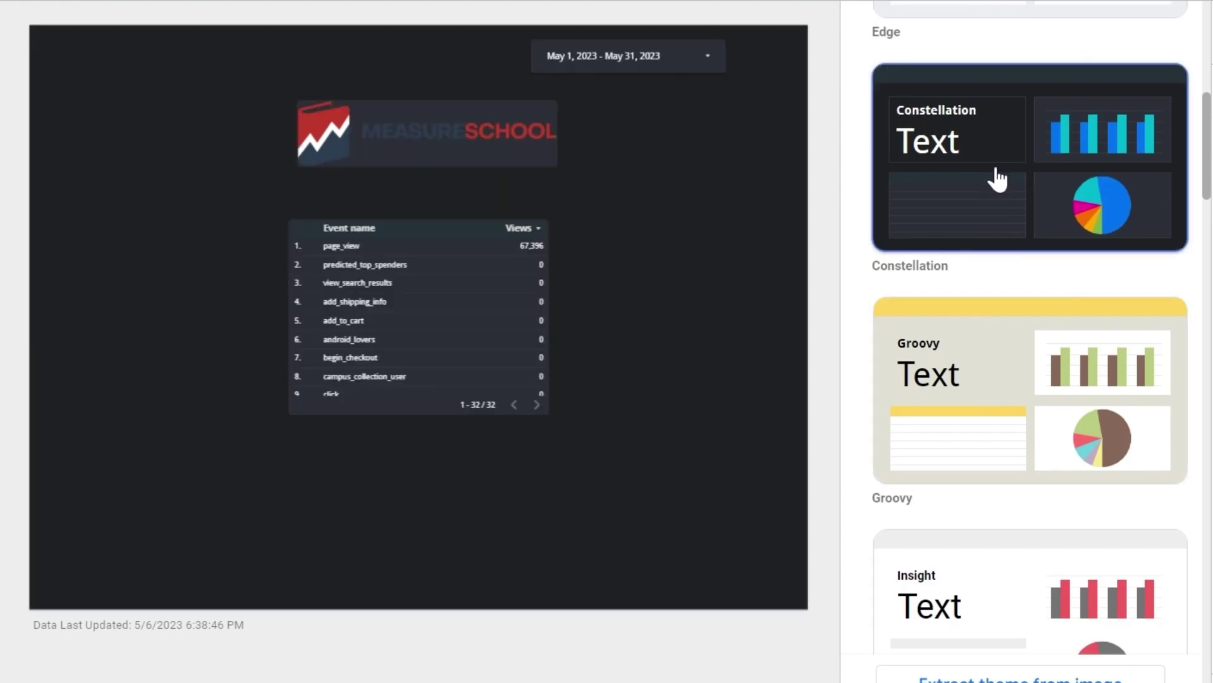
left_click(1019, 344)
scroll(967, 588, "down", 10)
scroll(966, 593, "down", 10)
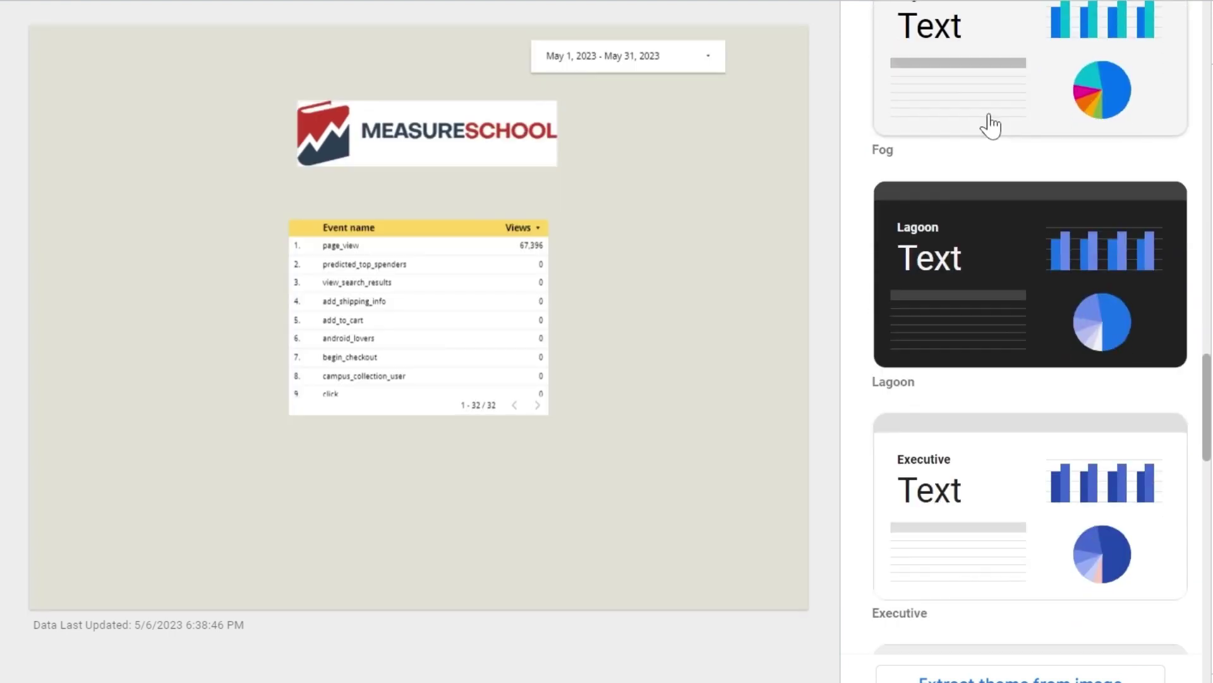
left_click(988, 125)
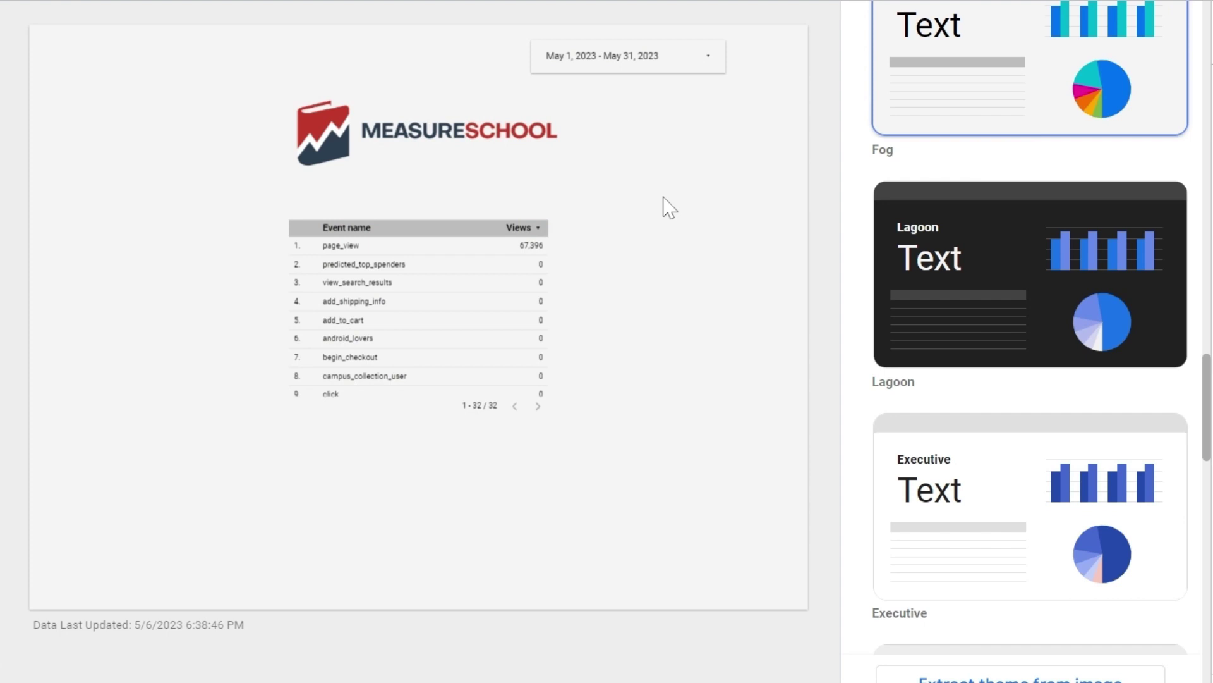